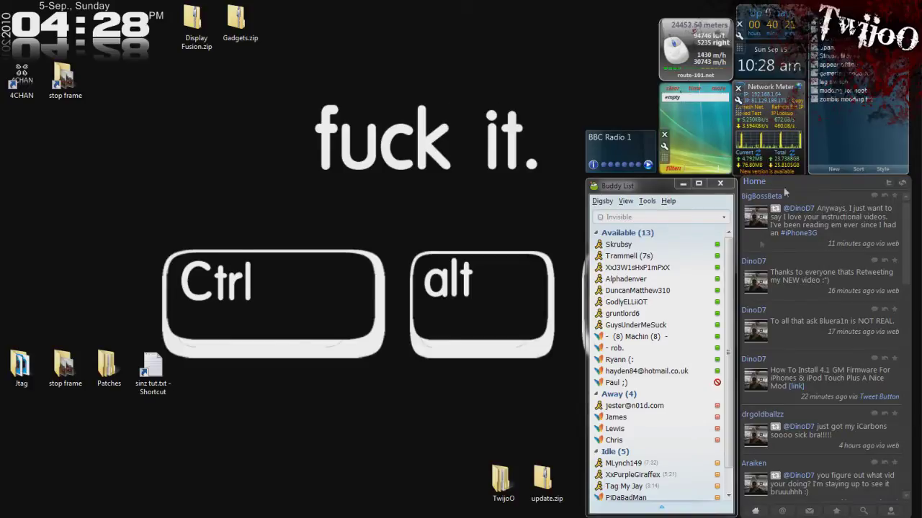
Step: Open Gadgets.zip from the desktop, look over all the gadget files it contains, and close it
drag(232, 10, 276, 121)
right_click(295, 146)
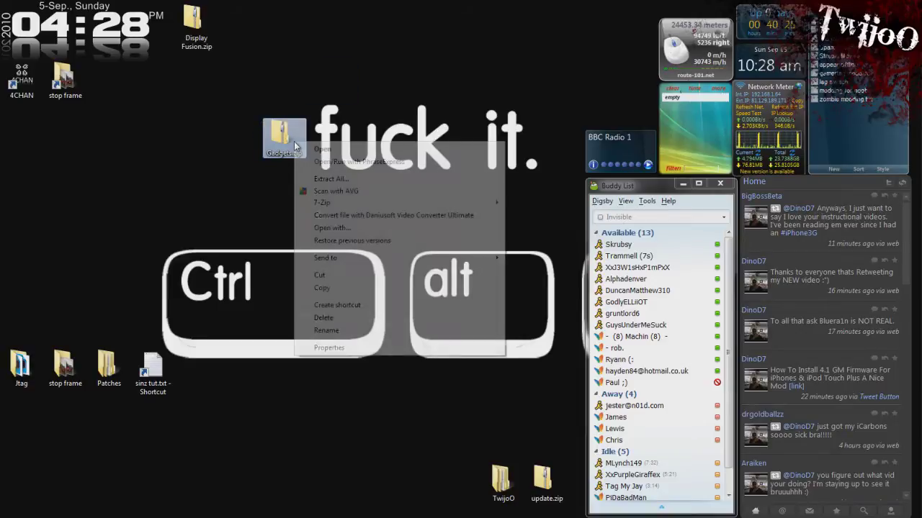
click(297, 127)
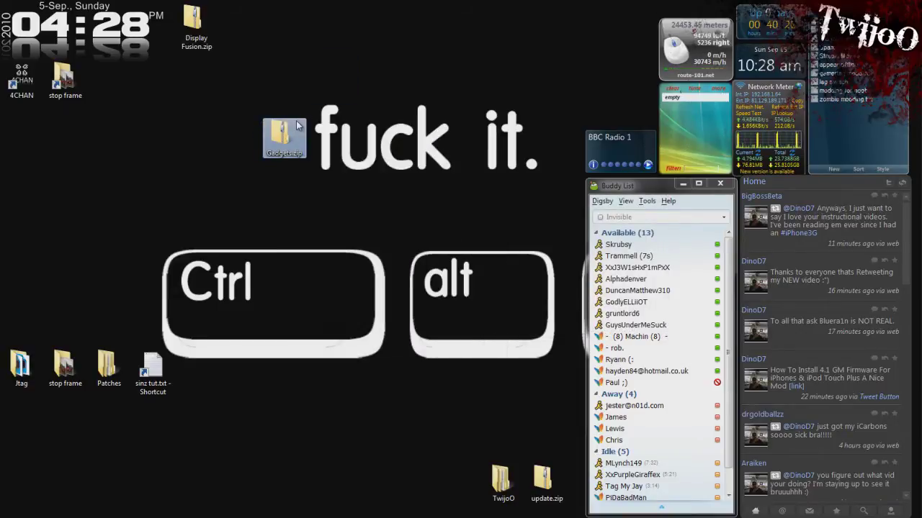
double_click(297, 127)
key(ctrl+a)
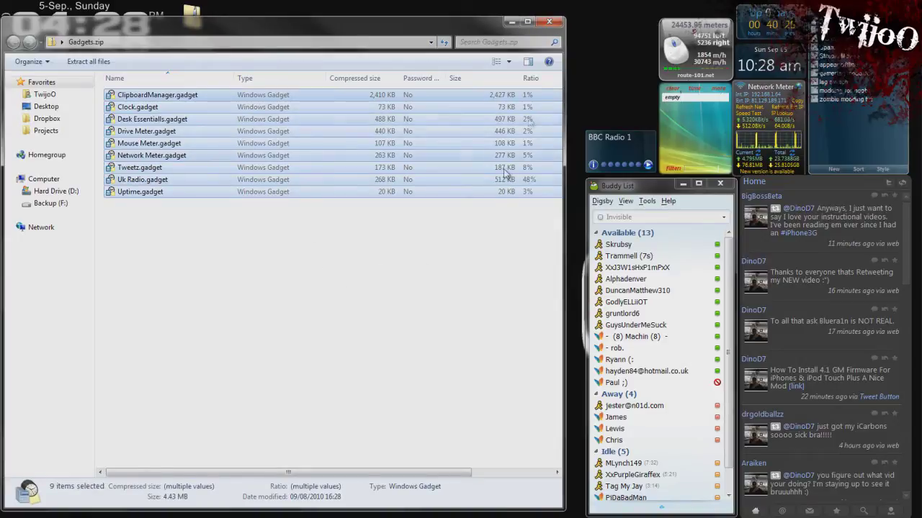
click(548, 22)
drag(284, 144, 241, 29)
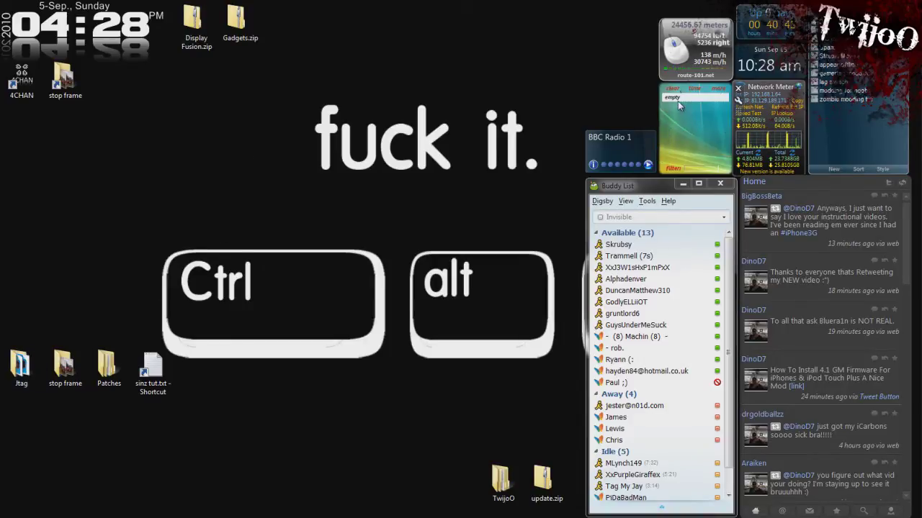
Step: Copy the sample texts "sertg" and "sdrtgseyhrd" from the buddy list's status field to fill the clipboard history
click(661, 217)
text(sertg)
drag(662, 221, 594, 227)
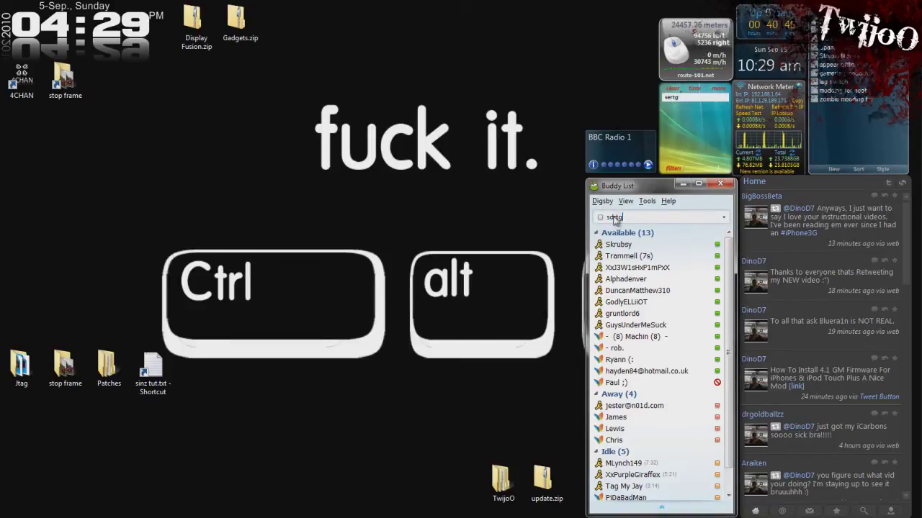
text(sdrtgseyhrd)
key(ctrl+a)
key(ctrl+c)
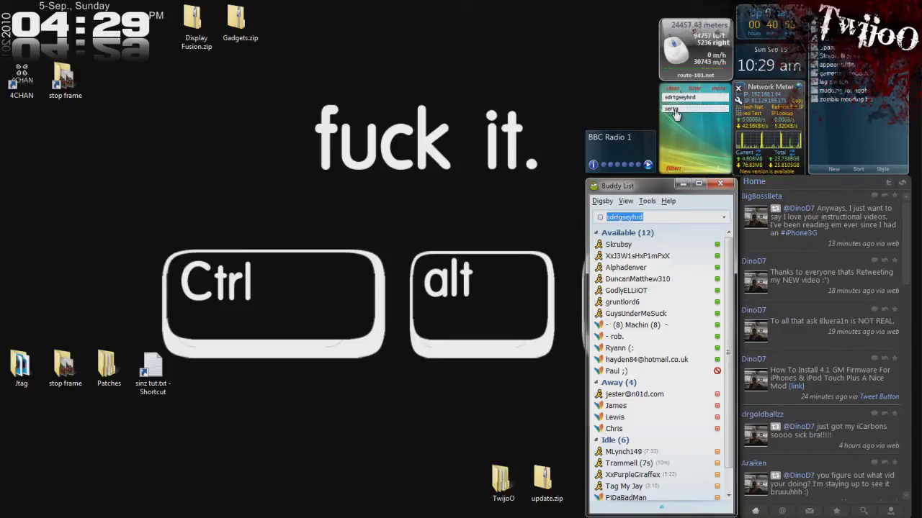
Step: Clear the status field and pick the "sertg" entry in the clipboard history gadget
key(BackSpace)
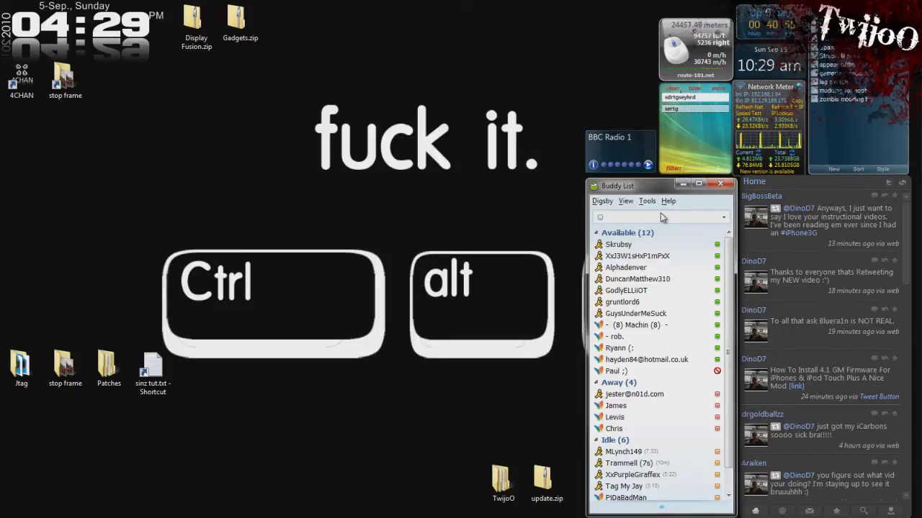
click(676, 109)
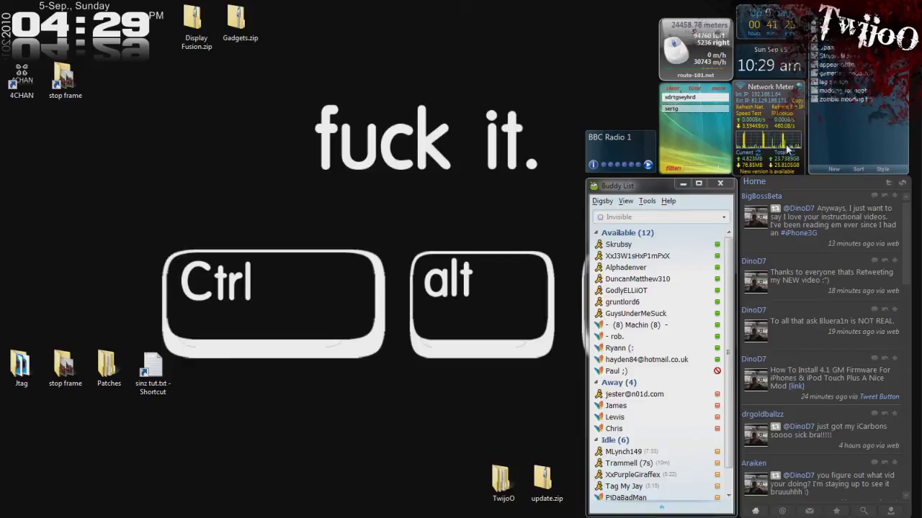
Step: Configure Network Meter for Wired Network with NVIDIA nForce Networking Controller as both the internal IP and speed interface
mouse_move(810, 99)
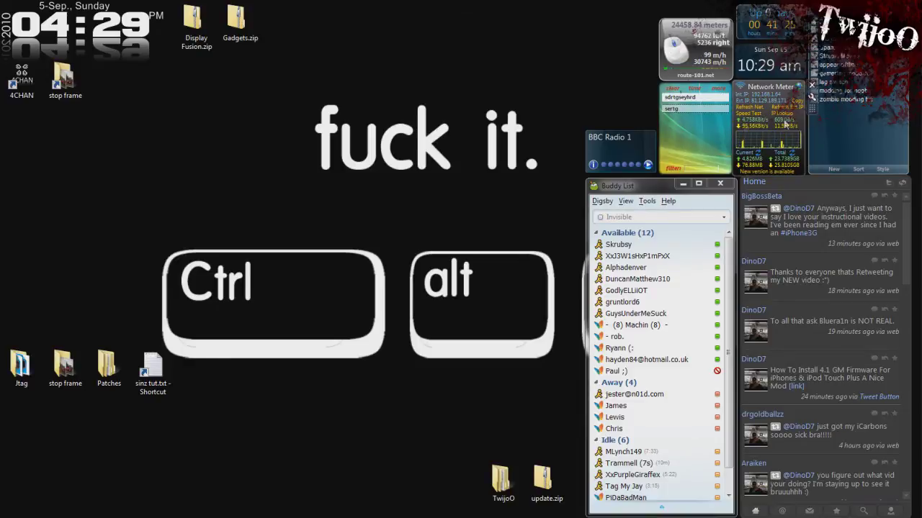
click(742, 152)
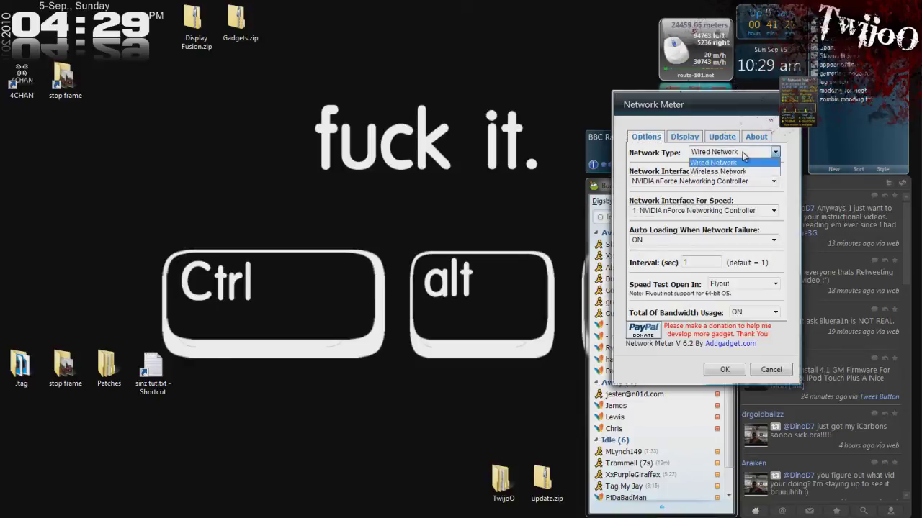
click(740, 163)
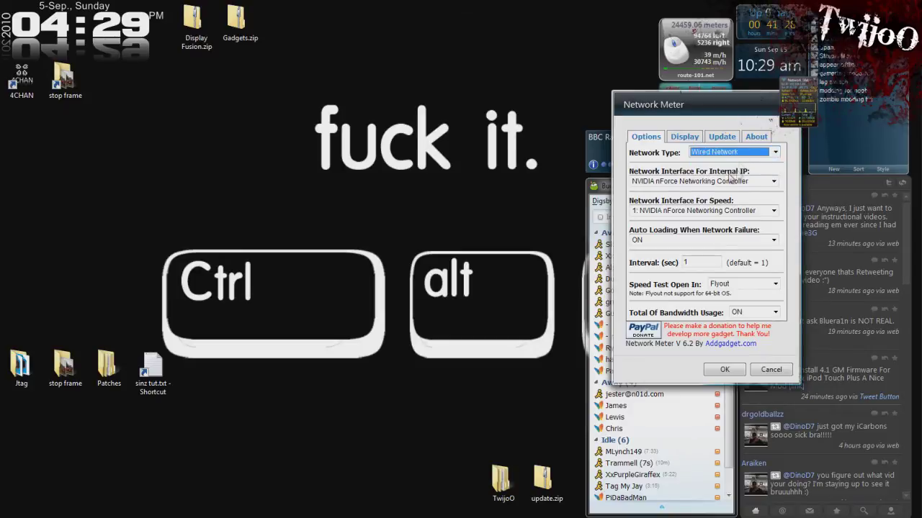
click(709, 181)
click(692, 192)
click(684, 211)
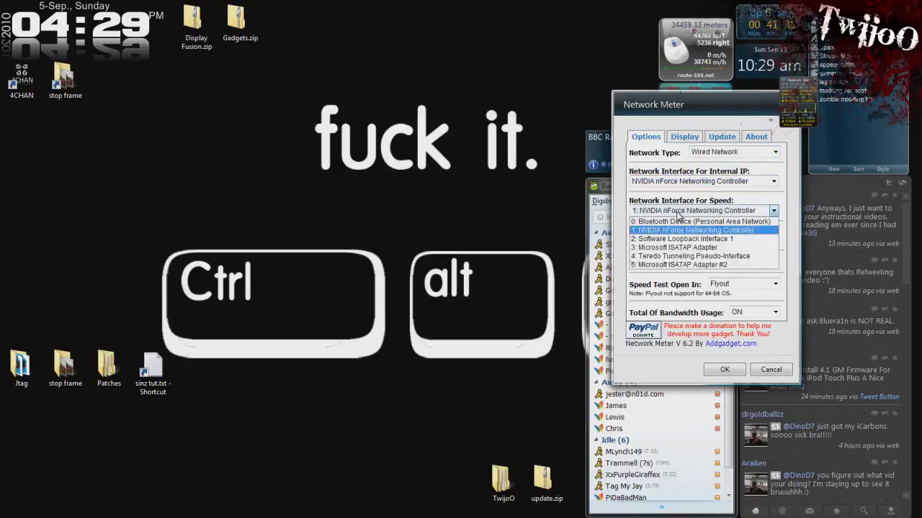
click(677, 212)
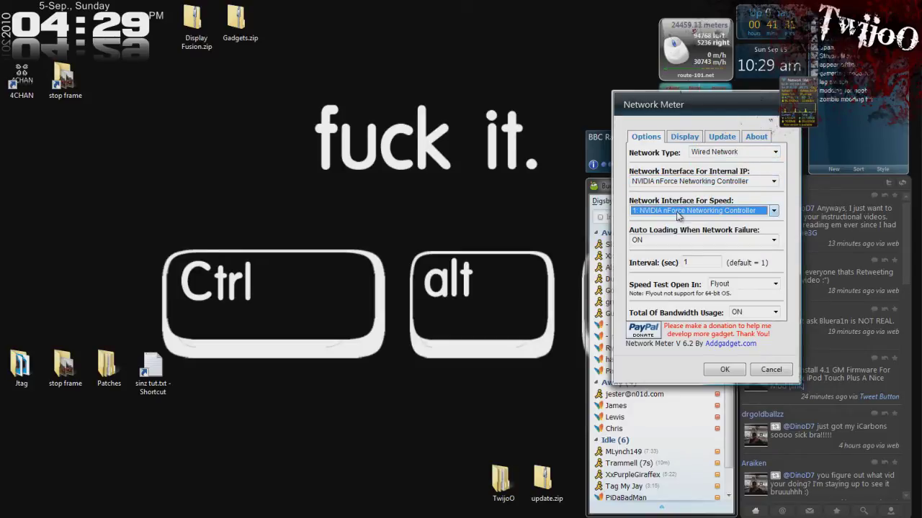
click(722, 369)
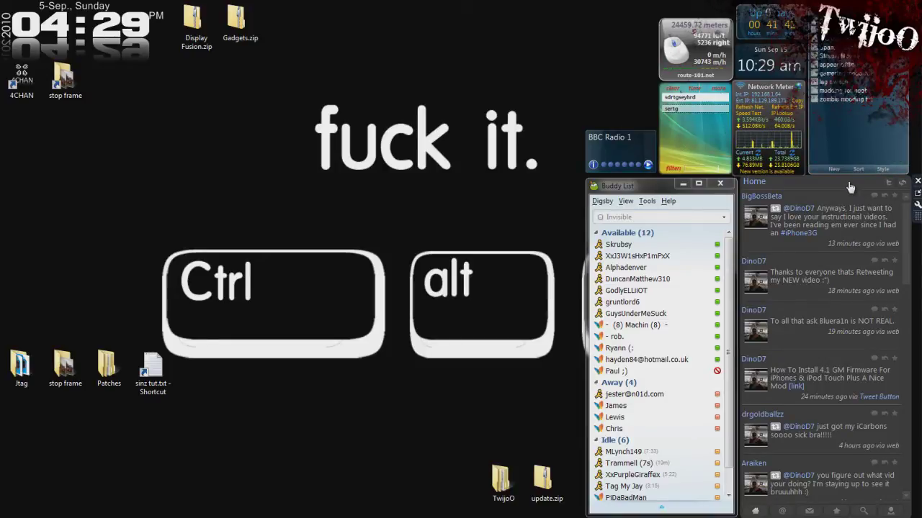
Step: Open the Twitter gadget's compose box for a new post and cancel it
click(829, 192)
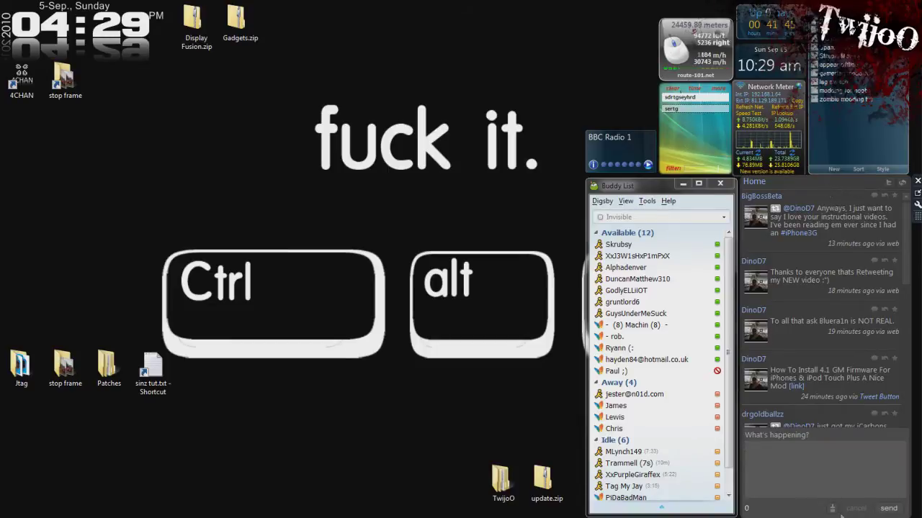
click(855, 509)
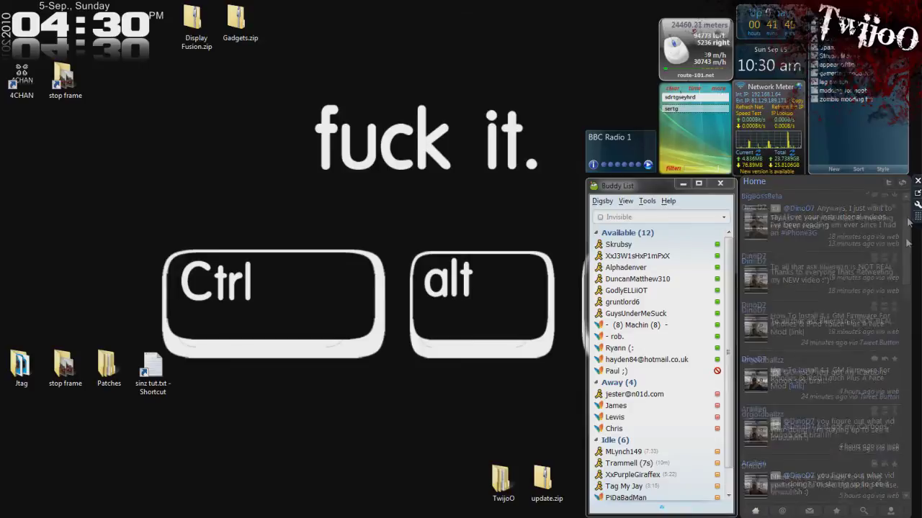
Step: Enable chirps for new statuses, mentions and messages plus the check for new updates in the tweetz settings
click(917, 206)
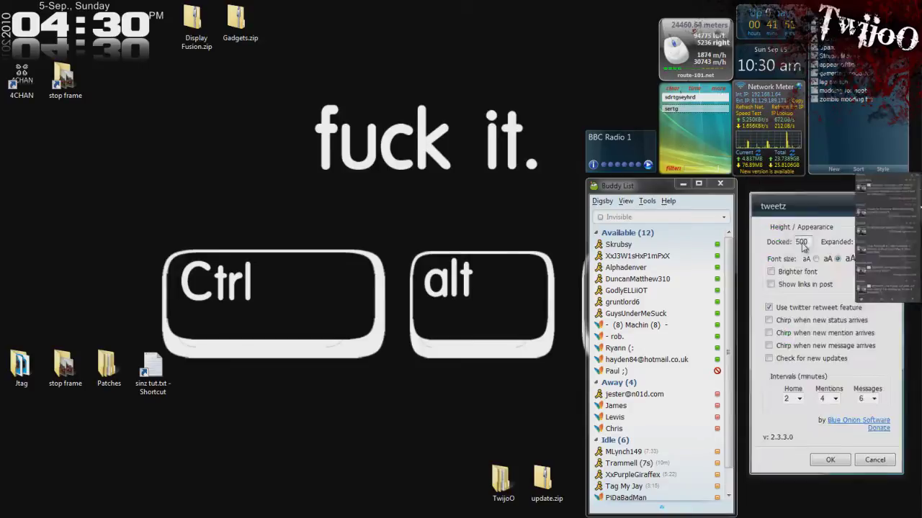
click(848, 320)
click(843, 332)
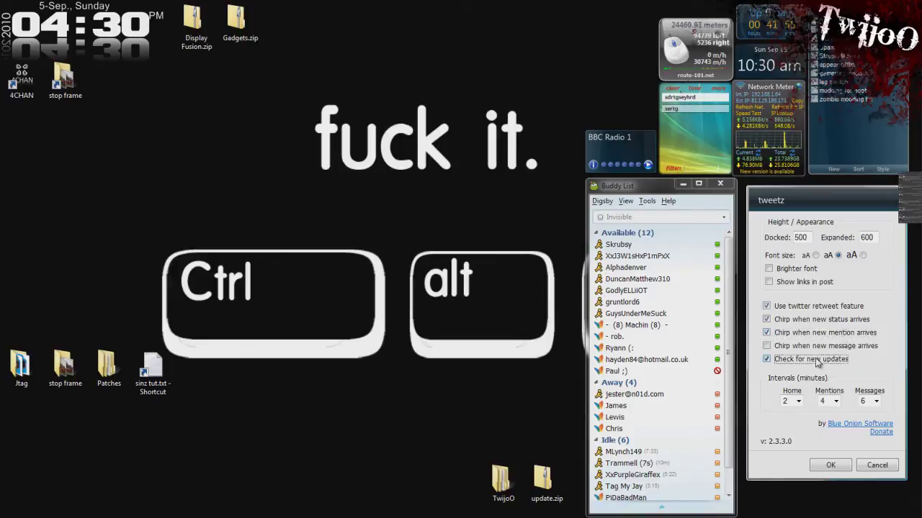
click(821, 346)
Step: Set the tweetz refresh intervals for Home and Messages to 4 minutes each and save the settings
click(798, 401)
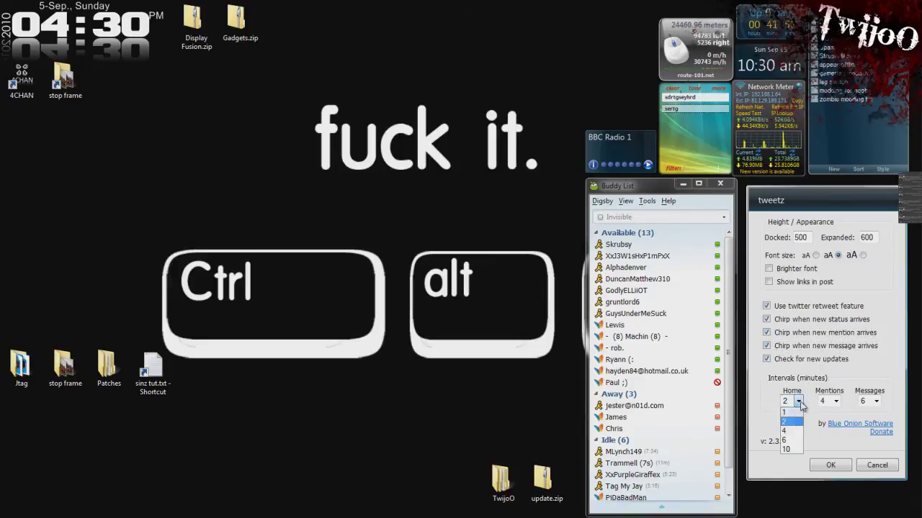
click(785, 430)
click(876, 401)
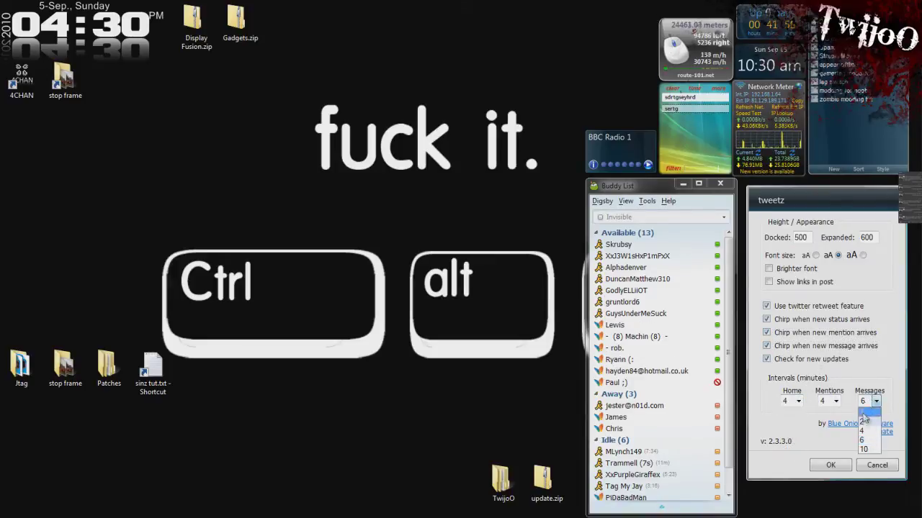
click(862, 430)
click(830, 465)
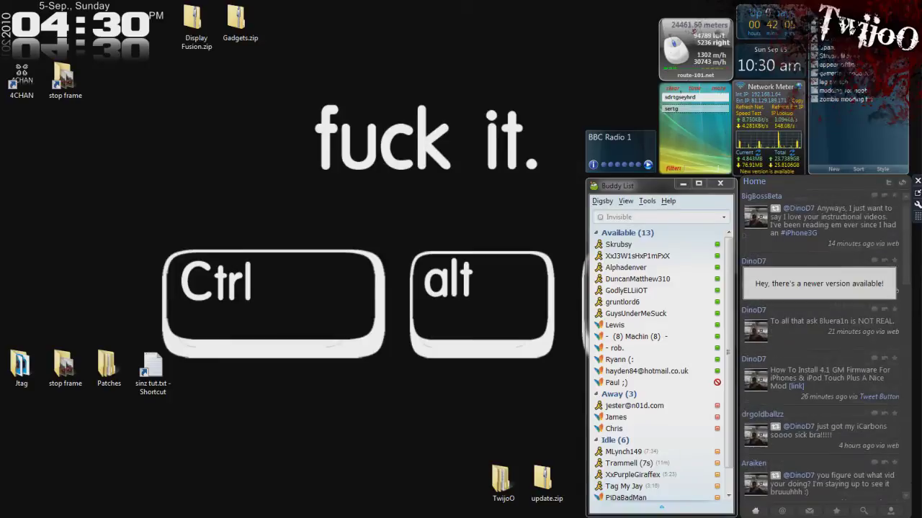
Step: Open the compose box for a new post in the Twitter gadget
click(838, 168)
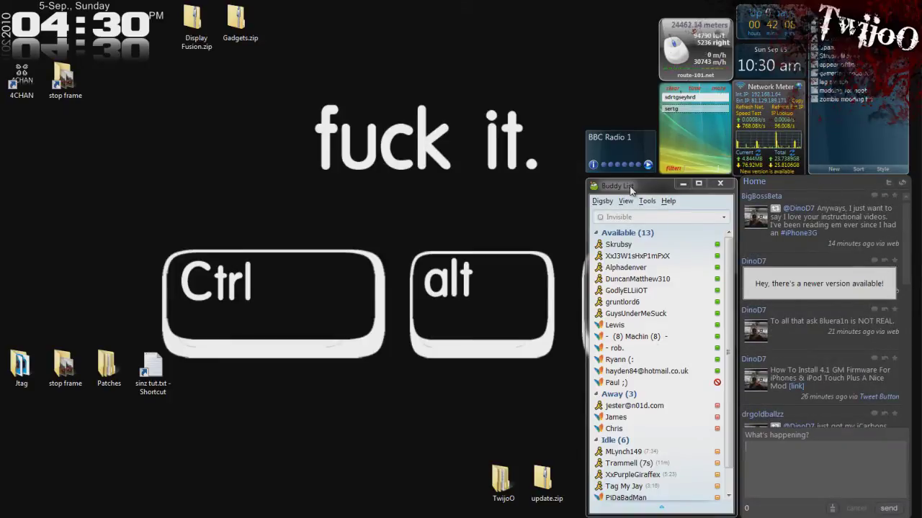
mouse_move(727, 303)
mouse_down()
mouse_move(728, 322)
mouse_move(728, 312)
mouse_up()
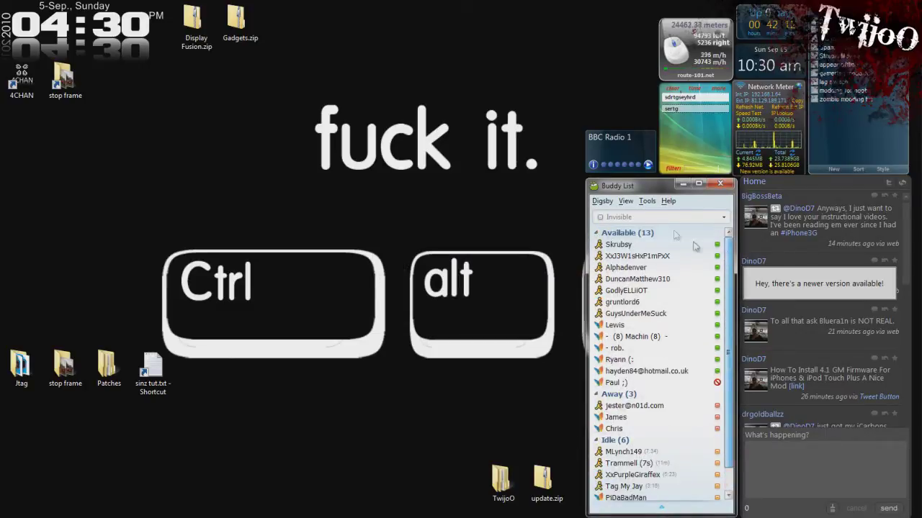
click(602, 201)
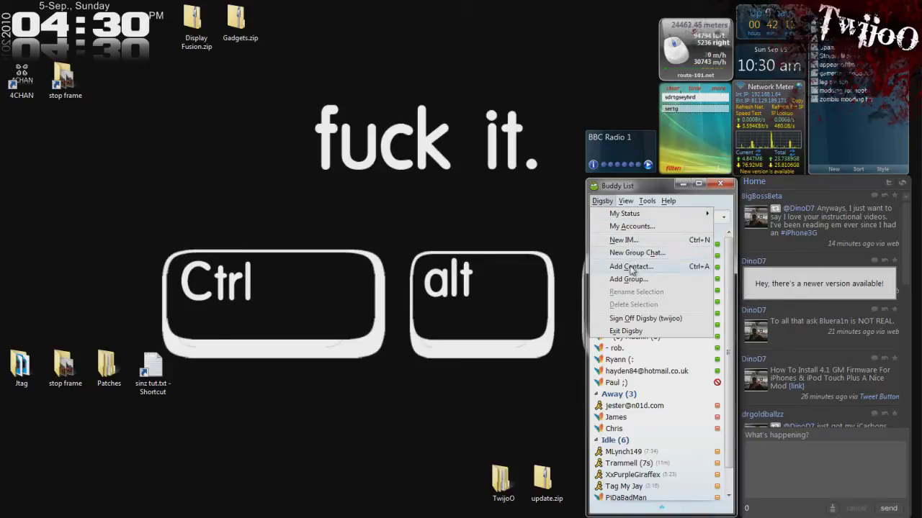
click(645, 228)
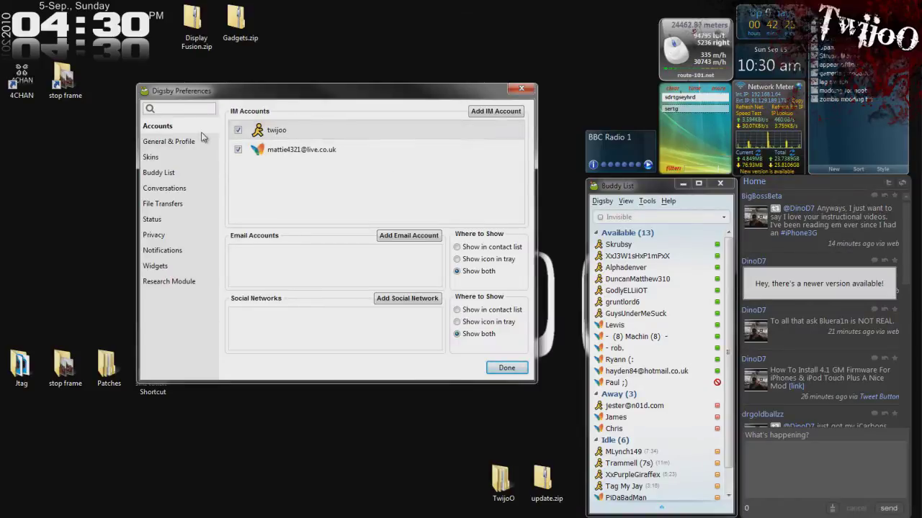
click(476, 112)
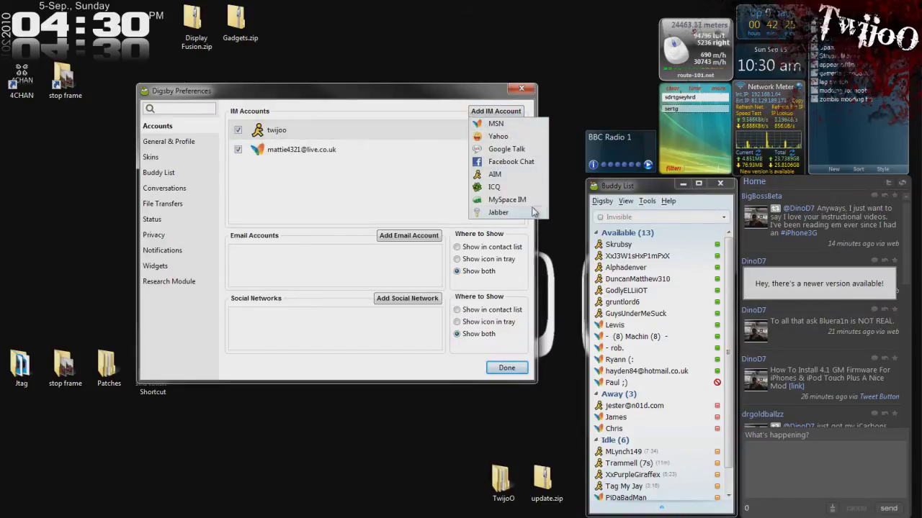
click(521, 88)
click(522, 87)
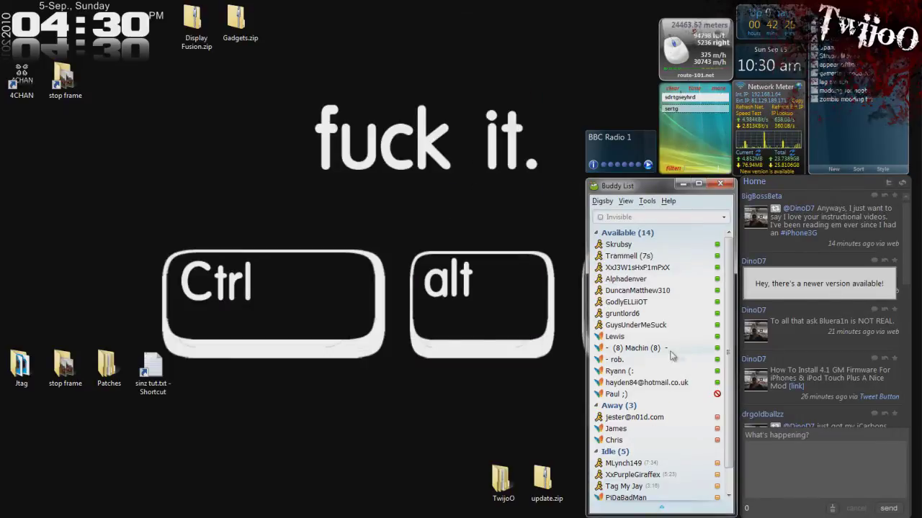
scroll(670, 354, down, 1)
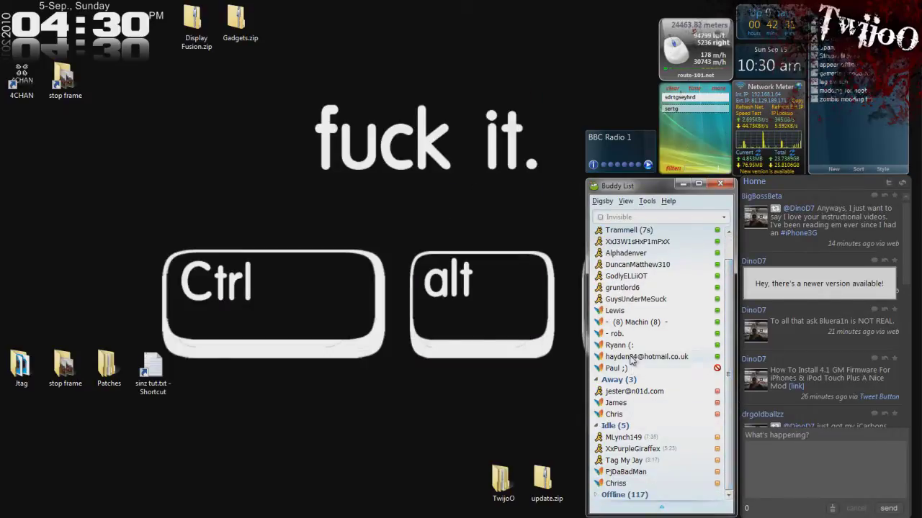
scroll(667, 228, up, 1)
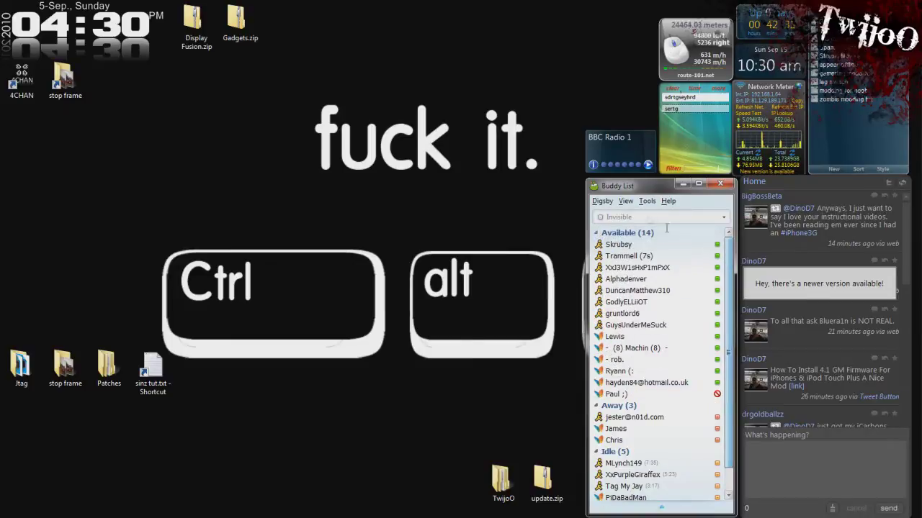
click(602, 201)
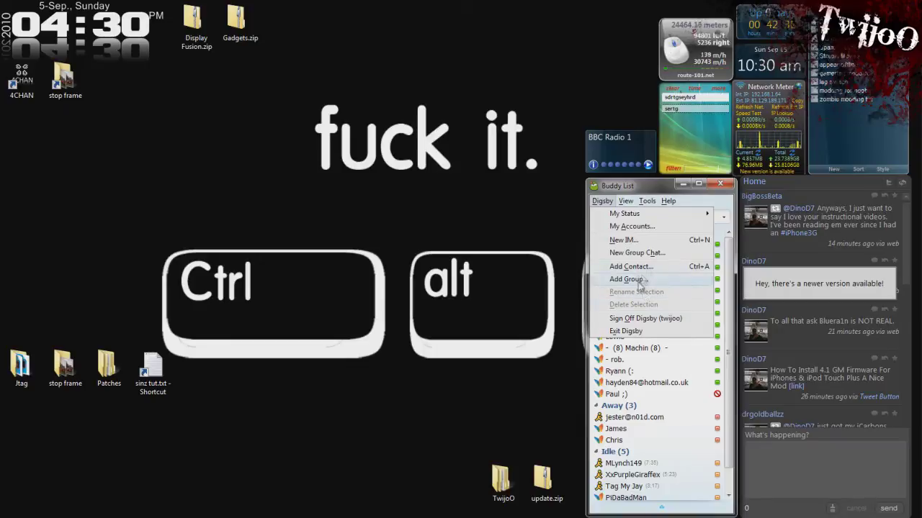
mouse_move(626, 201)
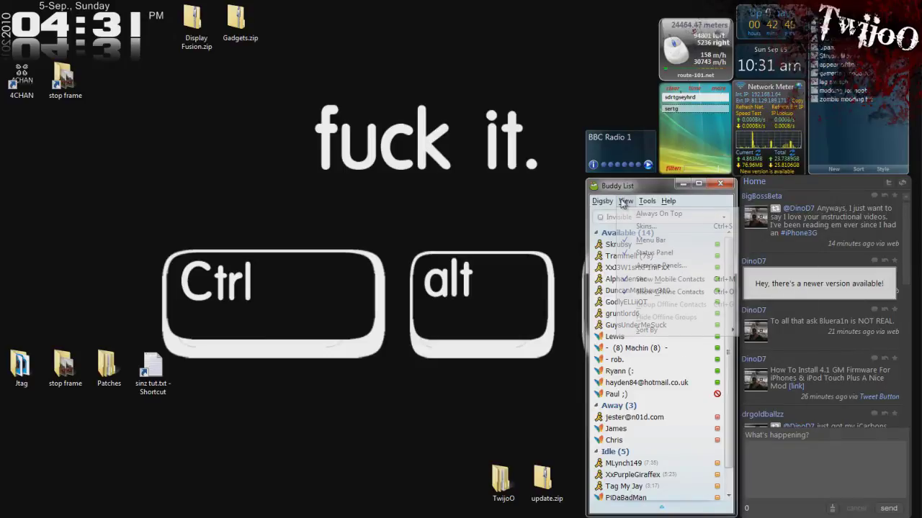
Step: Open Digsby's Status preferences and enable promoting Digsby in IM status messages
mouse_move(645, 214)
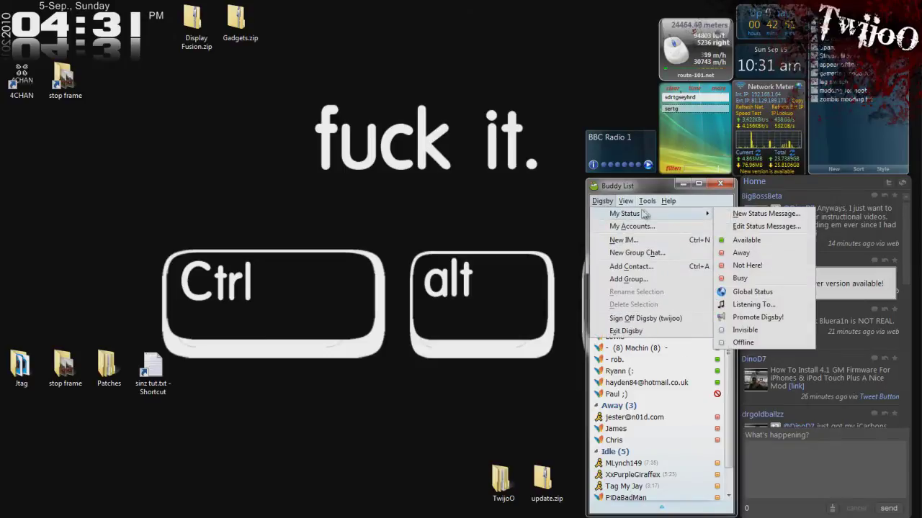
click(656, 214)
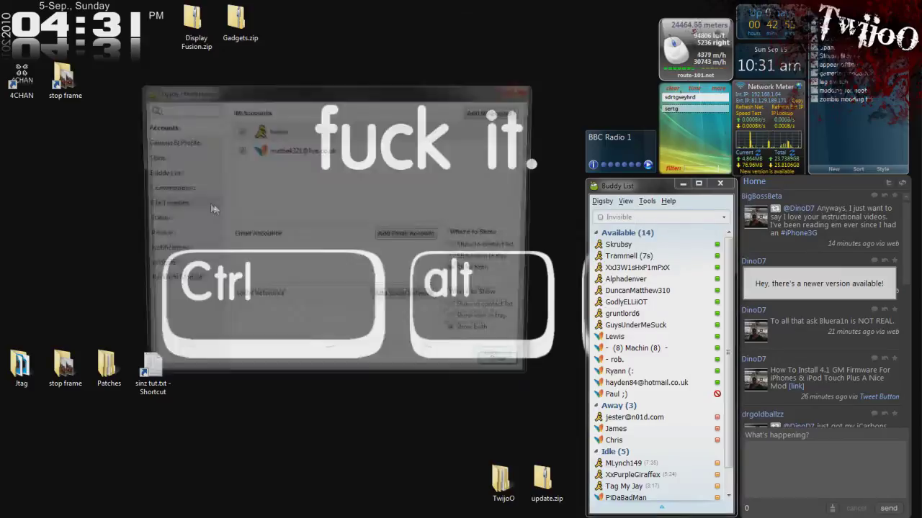
click(160, 220)
click(158, 234)
click(164, 221)
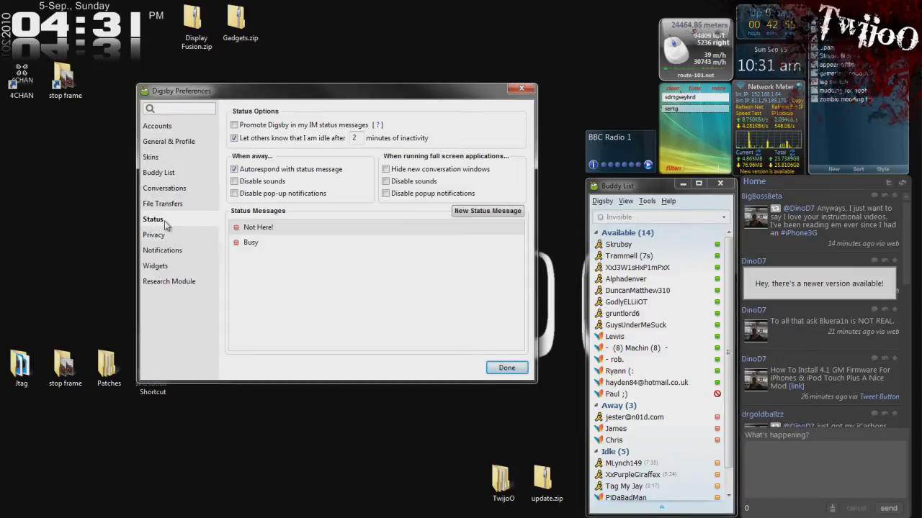
click(282, 127)
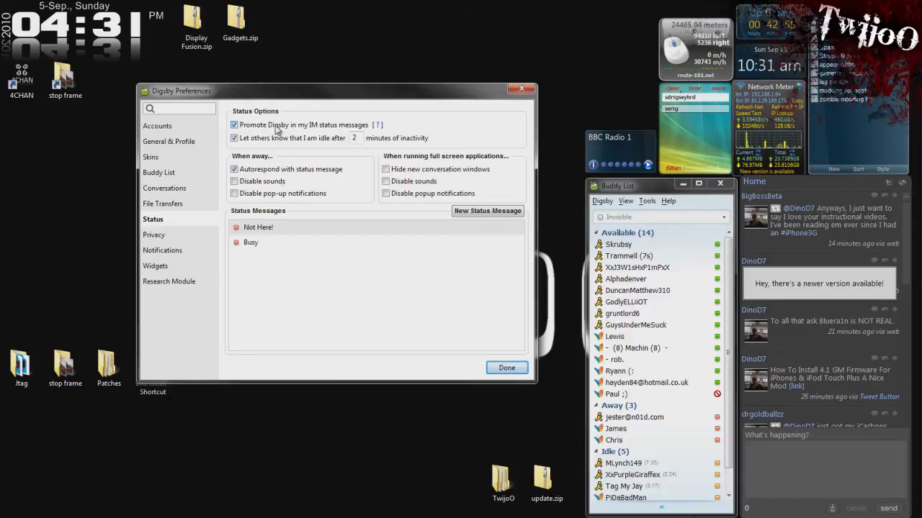
Step: Close the Digsby preferences and look through the contacts in the buddy list
click(277, 127)
click(504, 367)
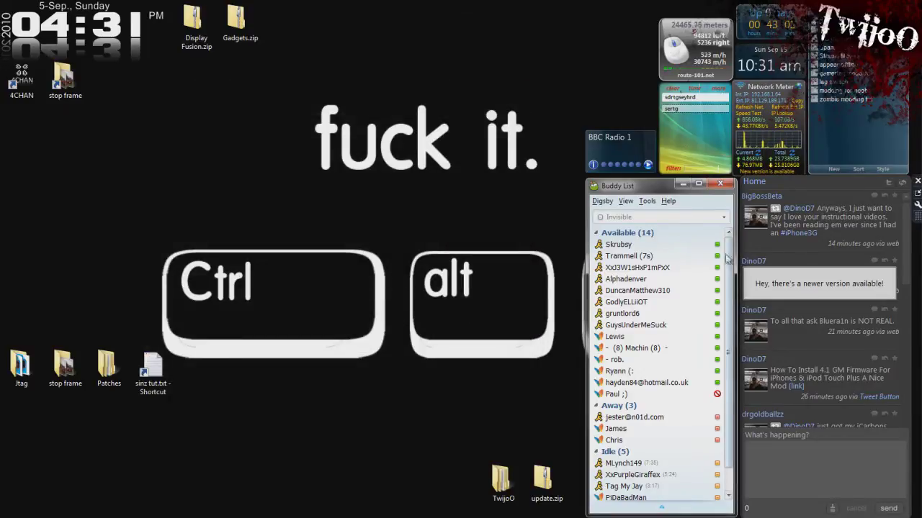
drag(735, 303, 725, 302)
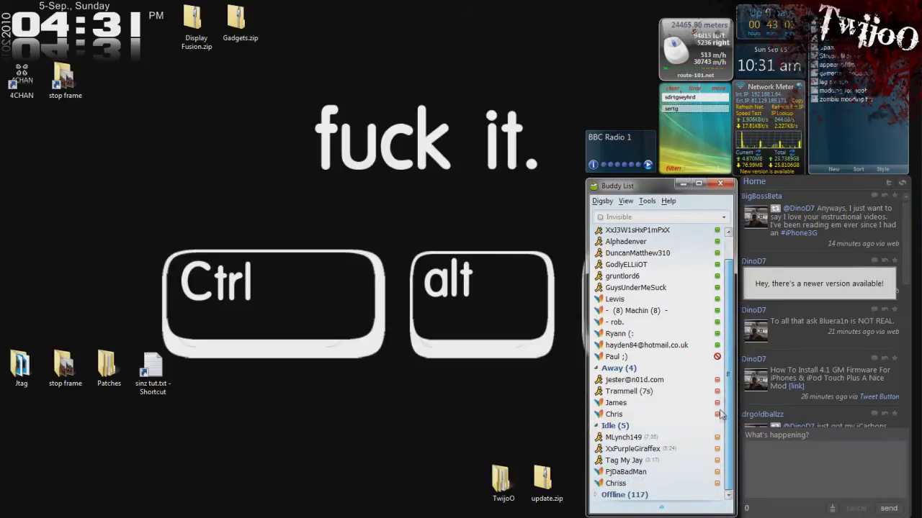
click(419, 252)
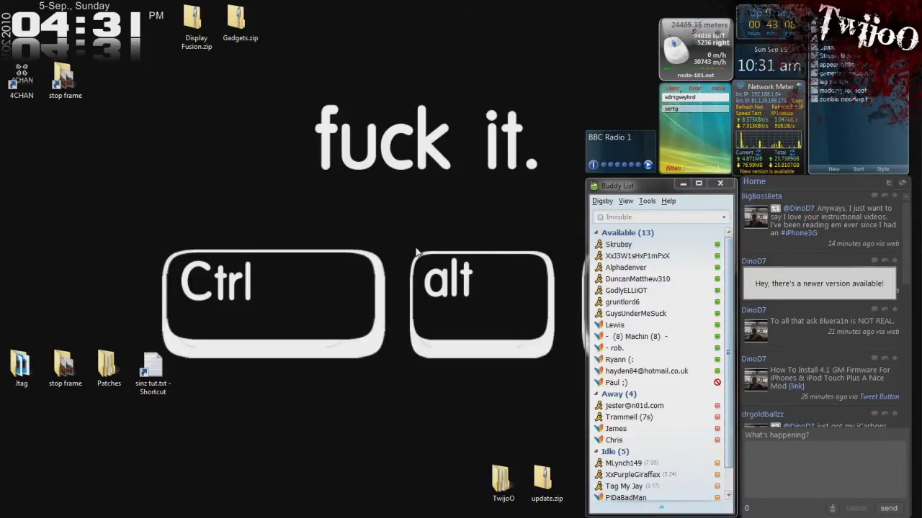
Step: Switch the radio gadget to Virgin Radio UK, and view its custom station options before accepting the settings
click(617, 165)
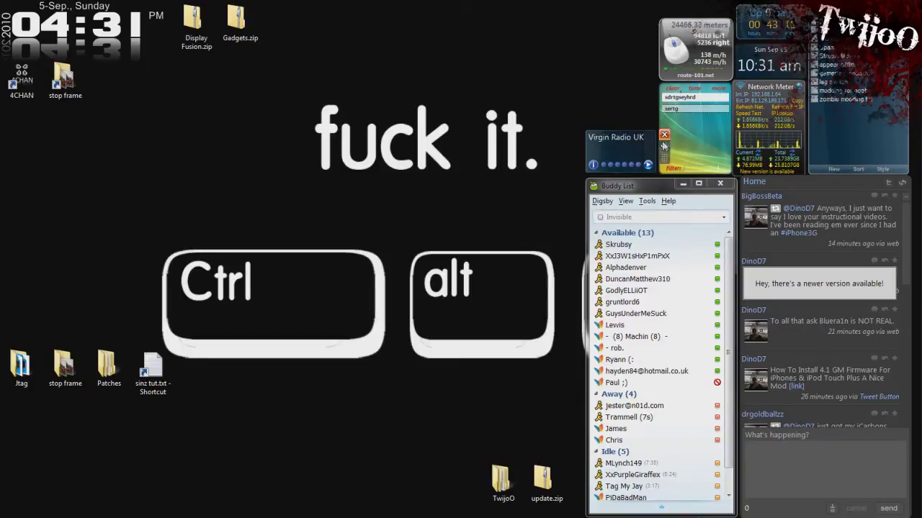
click(664, 147)
click(552, 185)
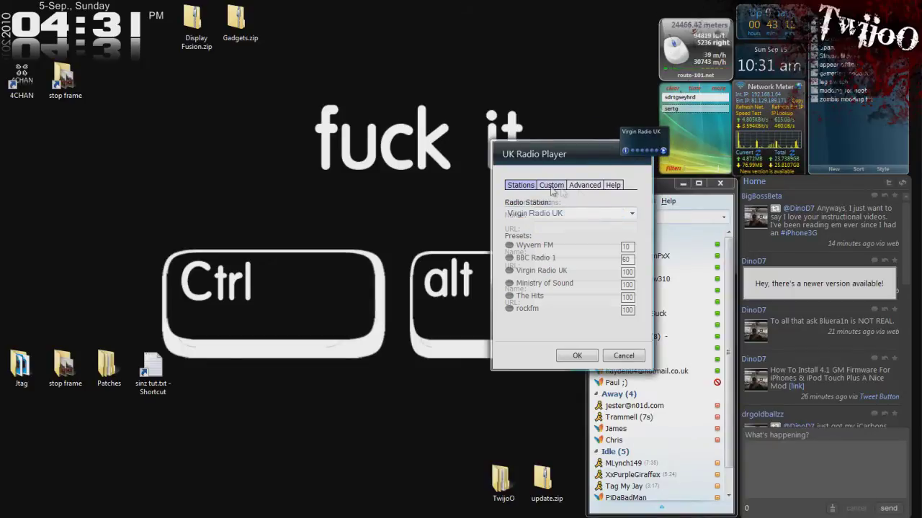
click(592, 355)
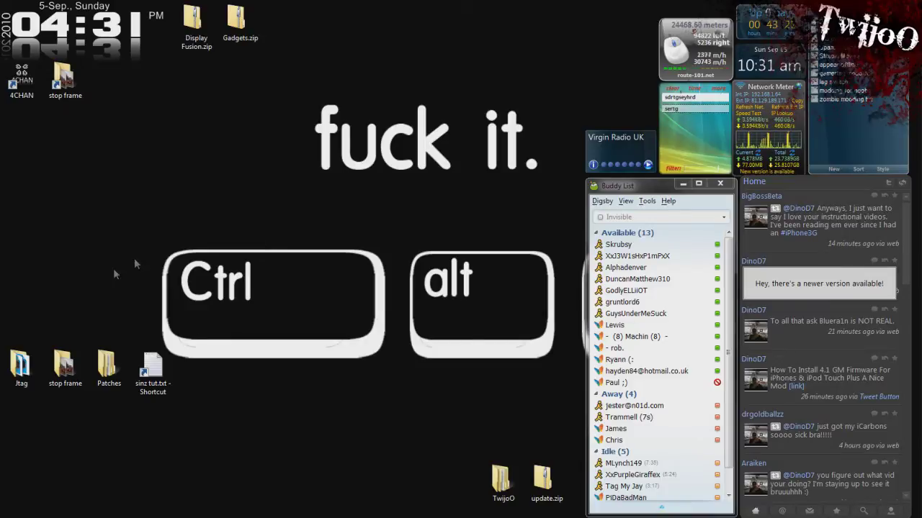
Step: Open Display Fusion.zip, view the files in its Display Fusion folder, and close the window
drag(193, 25, 242, 90)
double_click(237, 83)
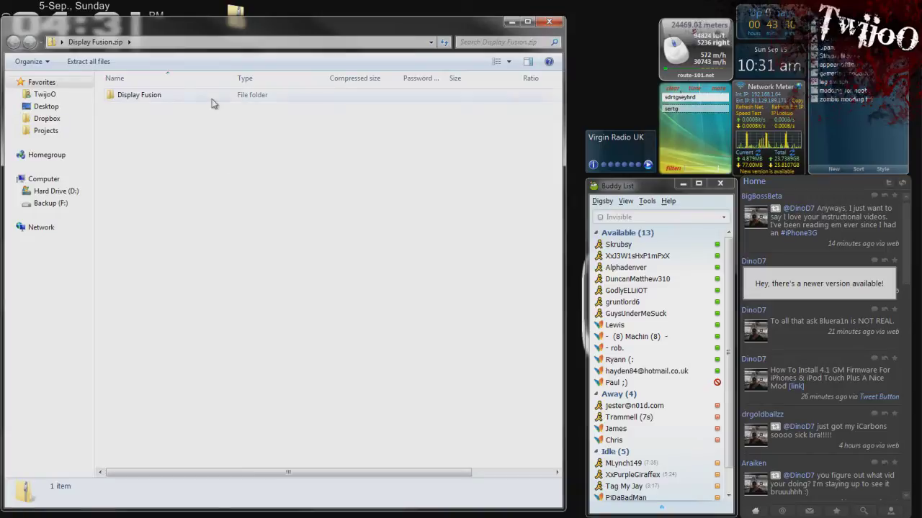
double_click(212, 99)
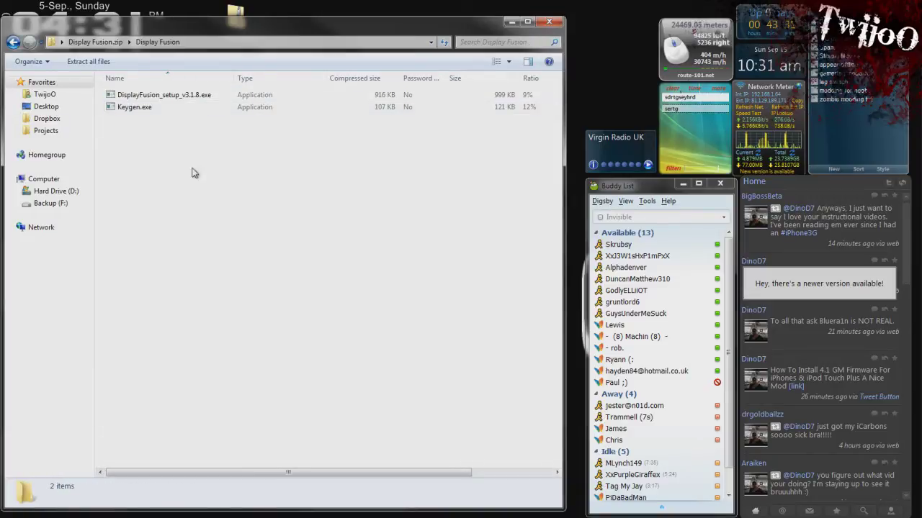
drag(195, 171, 202, 97)
key(alt+F4)
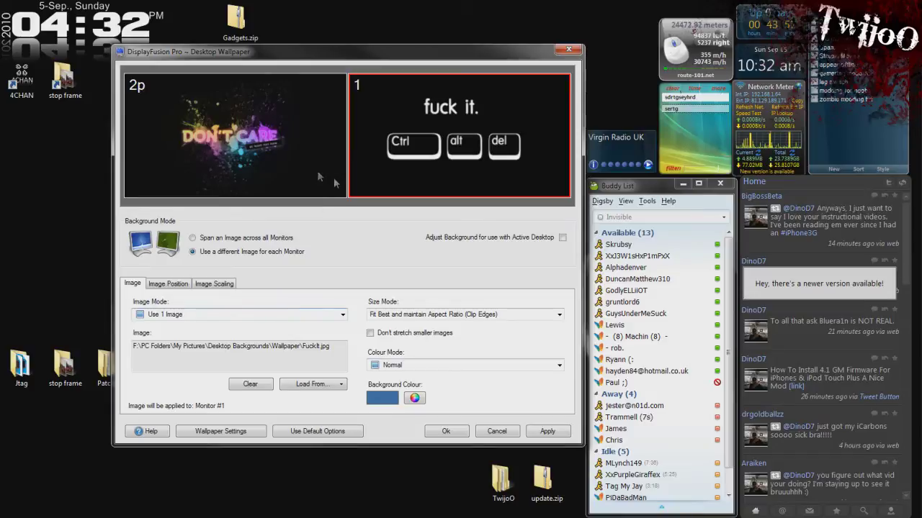
Step: Set monitor 1's wallpaper to change randomly using images from the computer, add the BoxMan folder from Desktop Backgrounds, and apply it
click(166, 316)
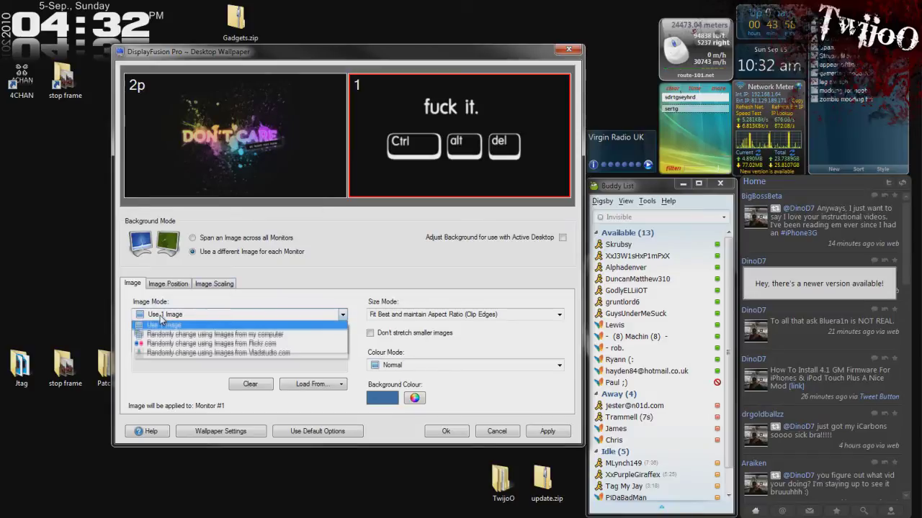
click(215, 335)
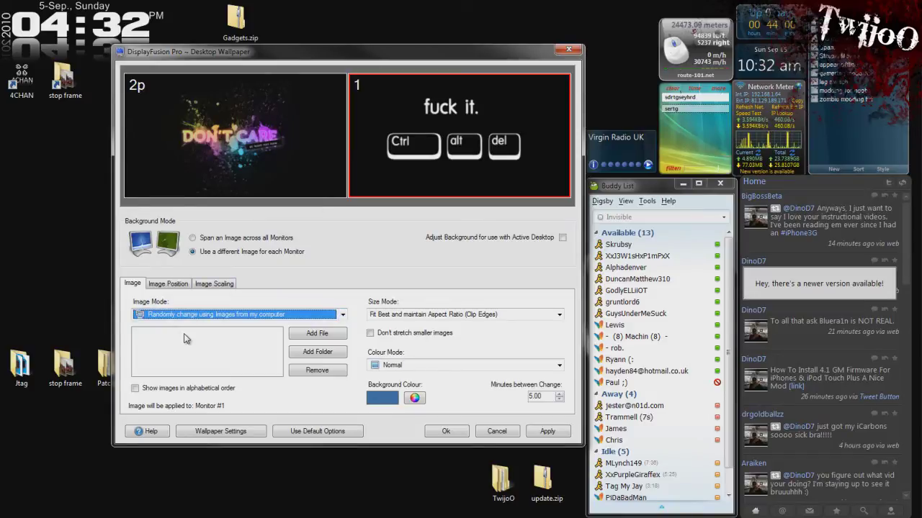
click(294, 351)
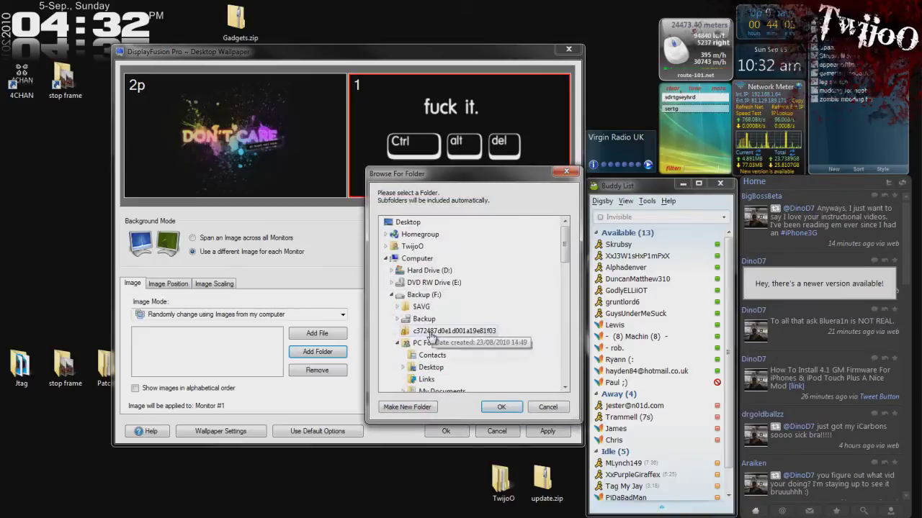
drag(566, 244, 555, 294)
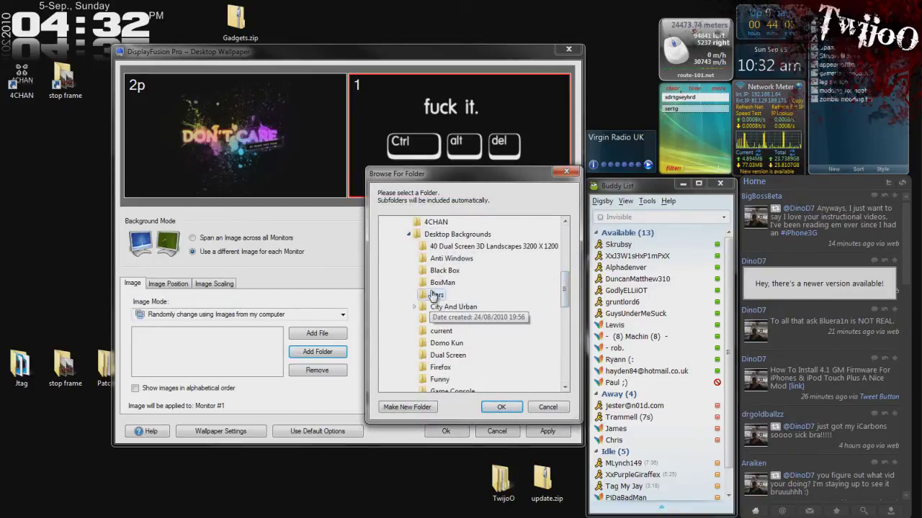
click(440, 283)
click(501, 407)
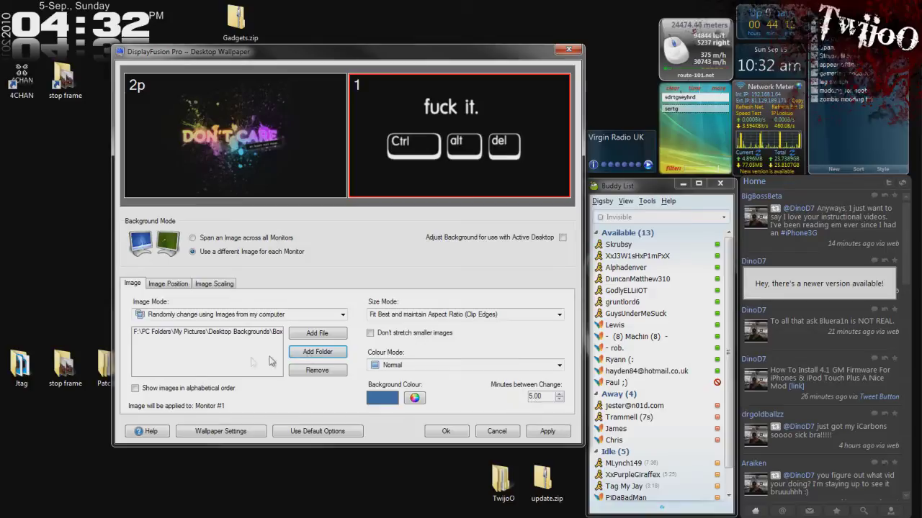
click(561, 435)
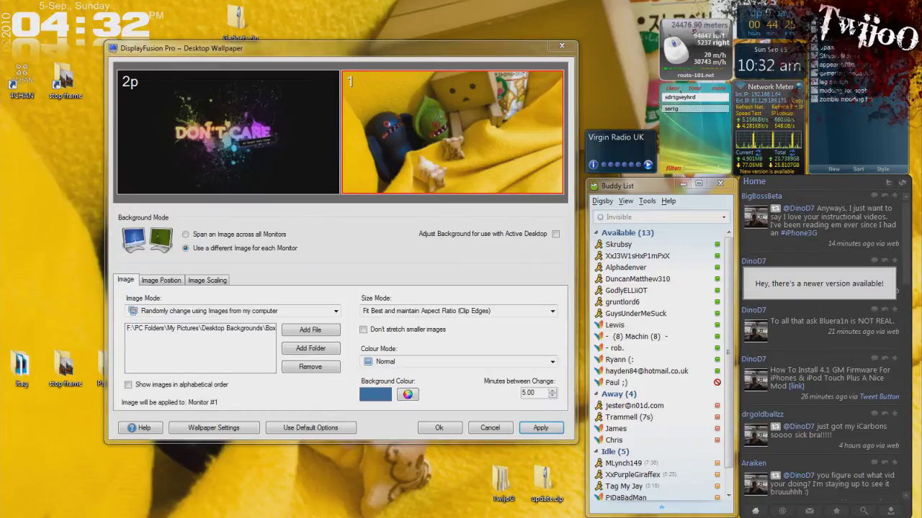
Step: Try spanning one image across all monitors, and return to a different image for each monitor
click(208, 234)
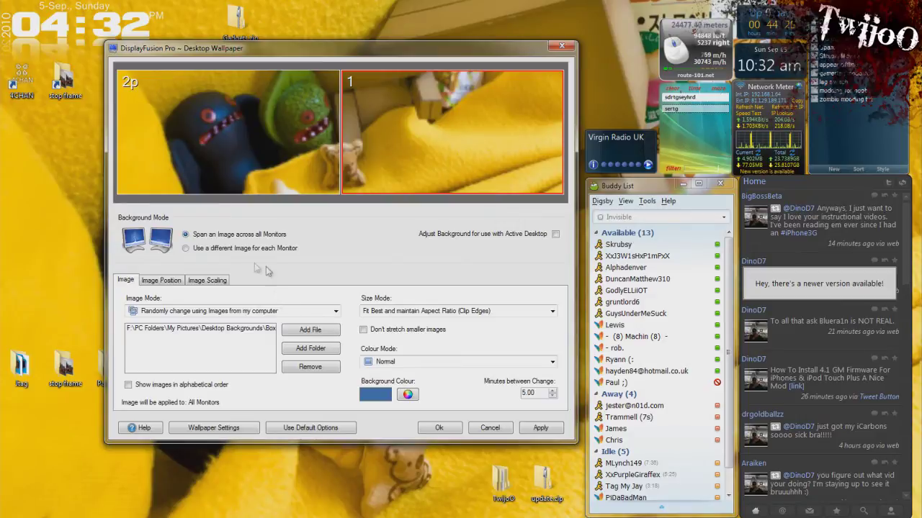
click(229, 251)
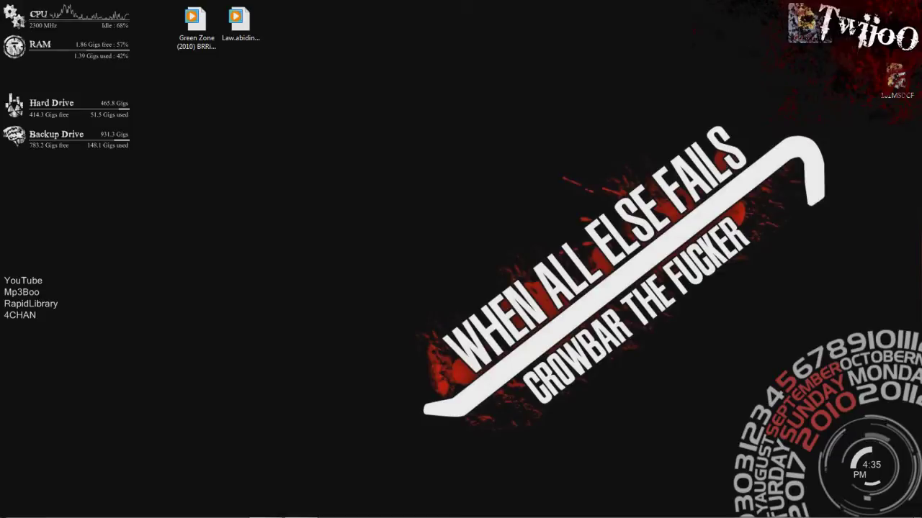
Step: Open the Customise folder from the desktop and move its window lower, clear of the dock area
double_click(805, 22)
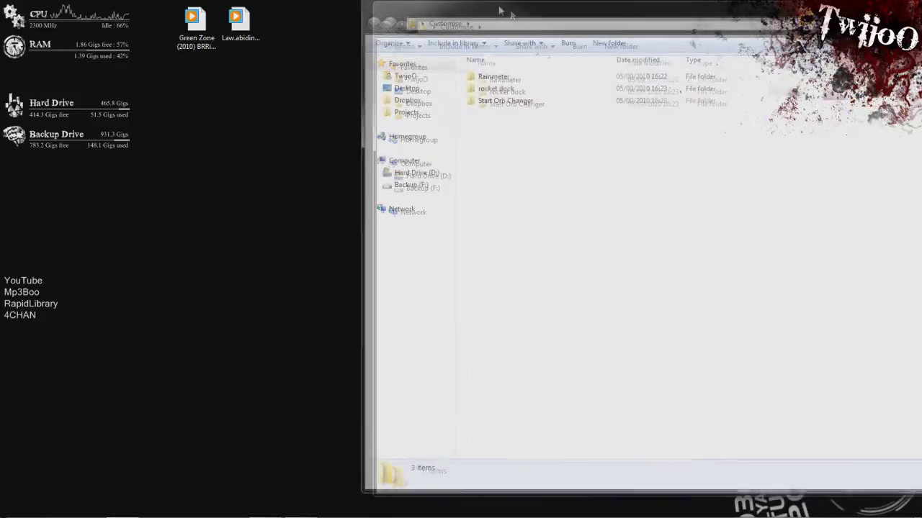
drag(762, 18, 689, 134)
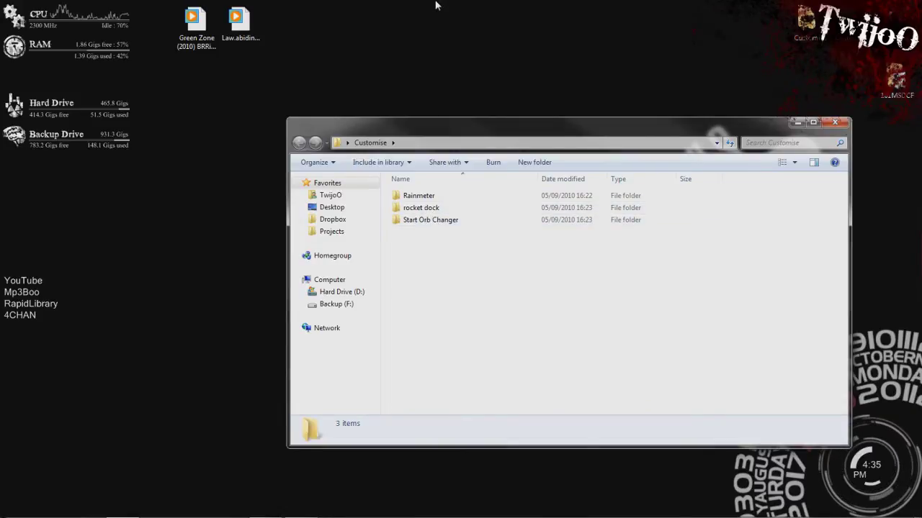
Step: Reveal the auto-hidden dock, view the Start menu, and close it again
mouse_move(436, 4)
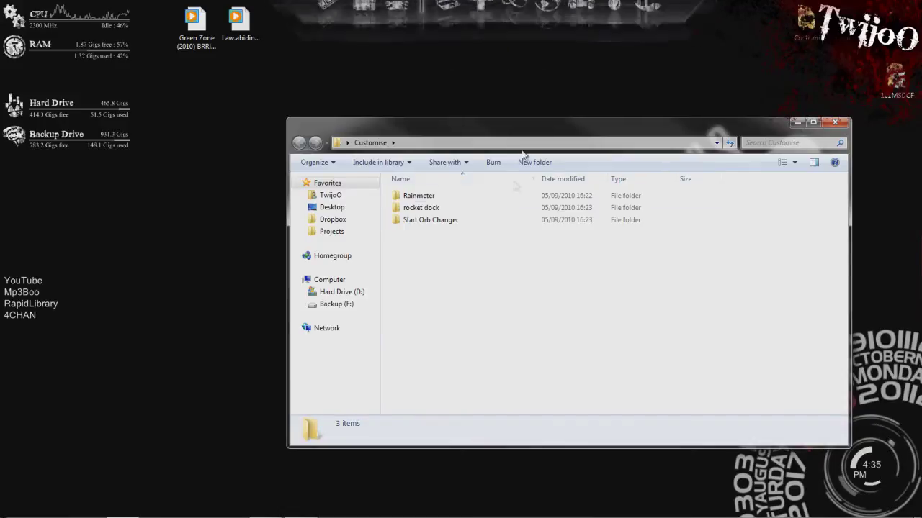
mouse_move(472, 6)
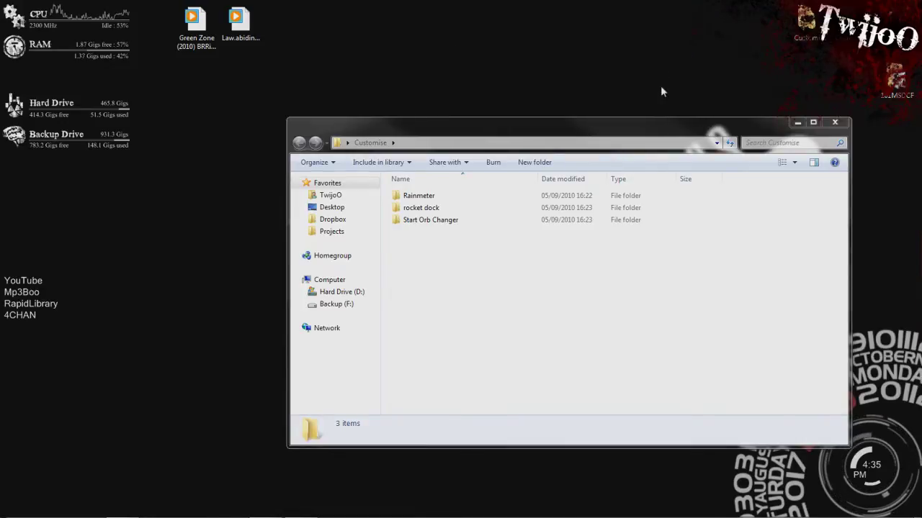
key(super)
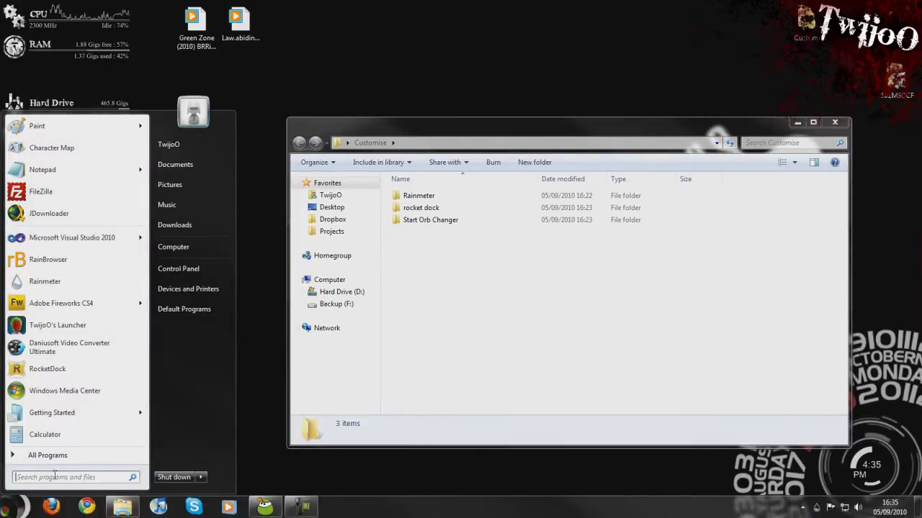
click(281, 367)
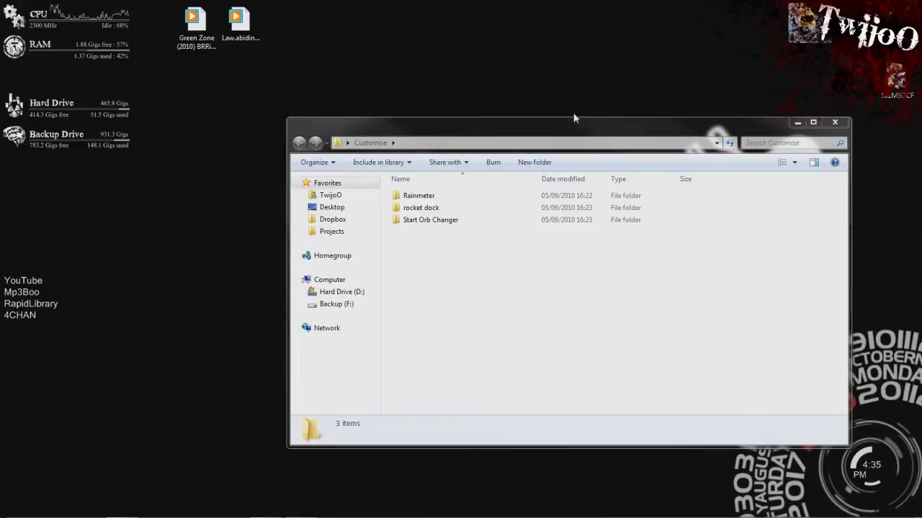
Step: Open the rocket dock folder and copy the UniqueBoard folder
double_click(502, 210)
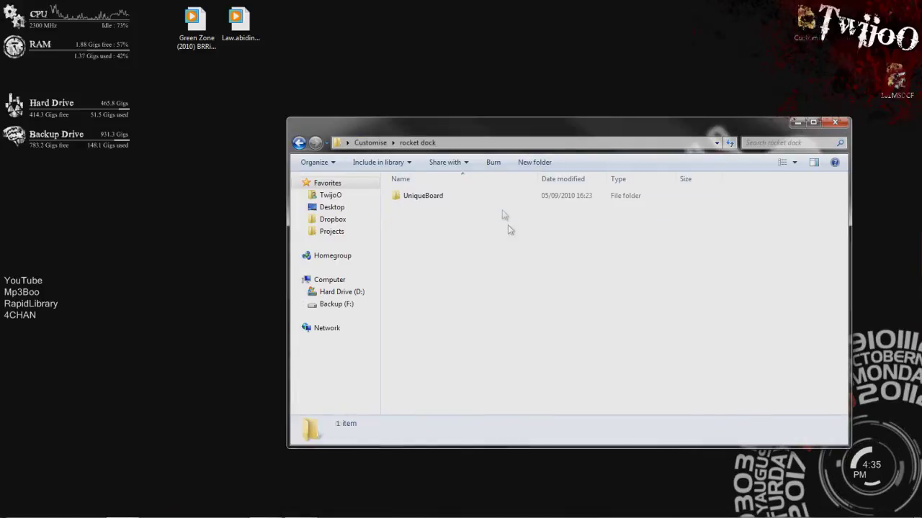
click(414, 198)
right_click(414, 199)
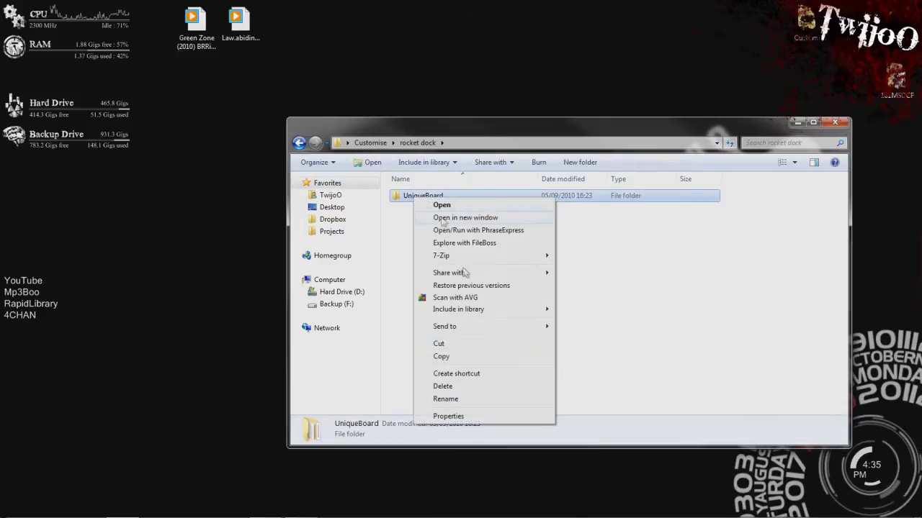
click(465, 358)
Step: View the files inside the UniqueBoard folder and return to the rocket dock folder
double_click(416, 198)
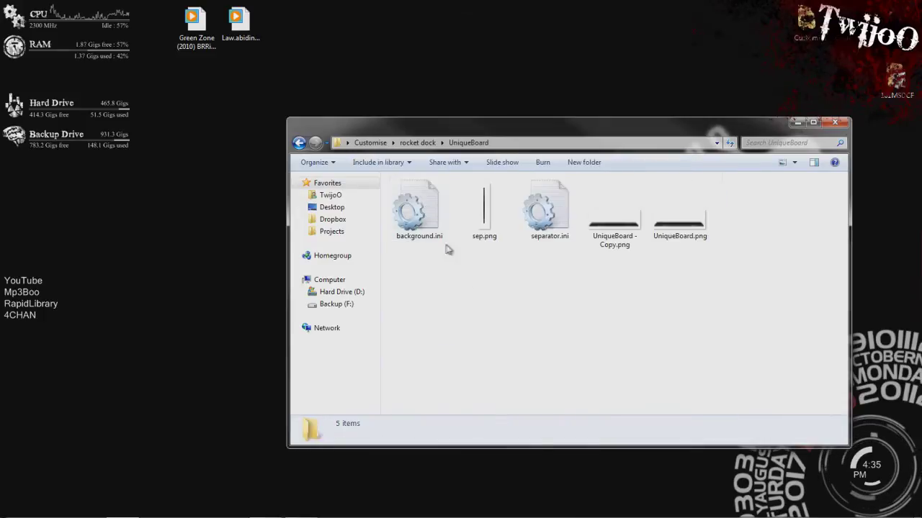
drag(392, 281, 715, 262)
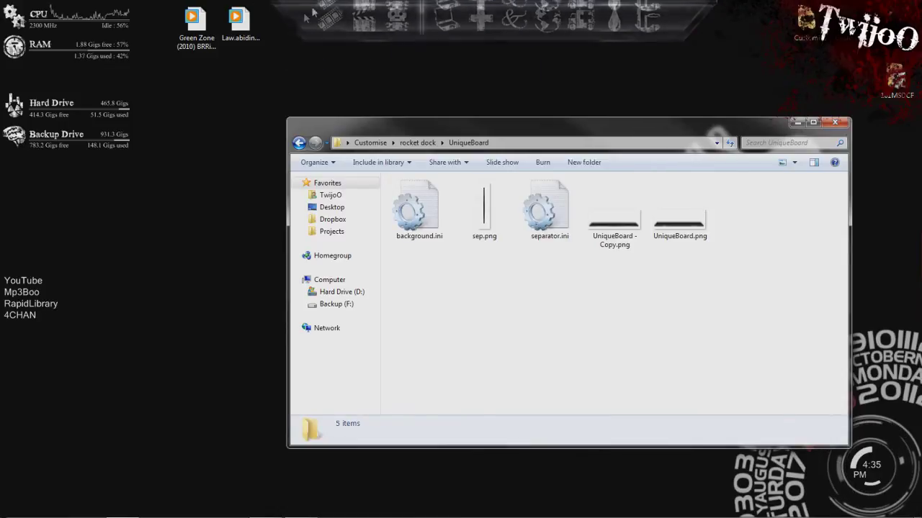
click(418, 143)
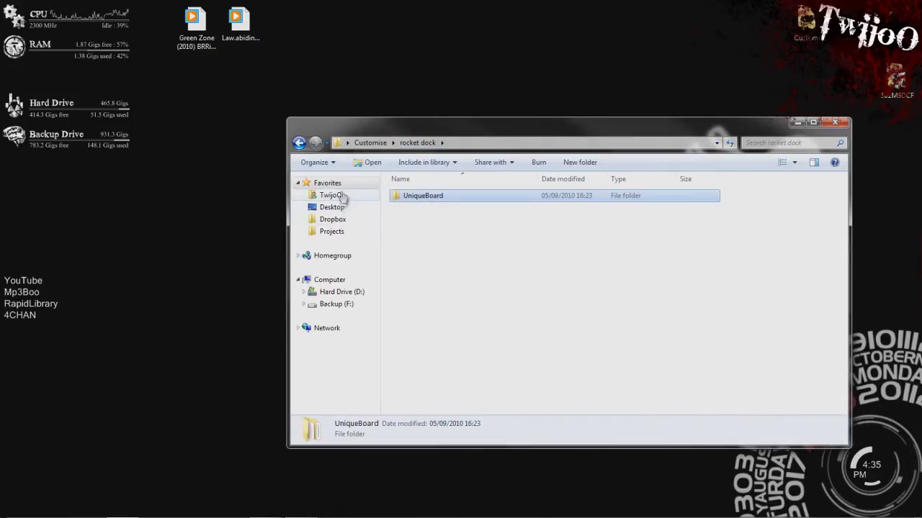
Step: Open the Skins folder of RocketDock under Program Files on Hard Drive (D:)
click(332, 280)
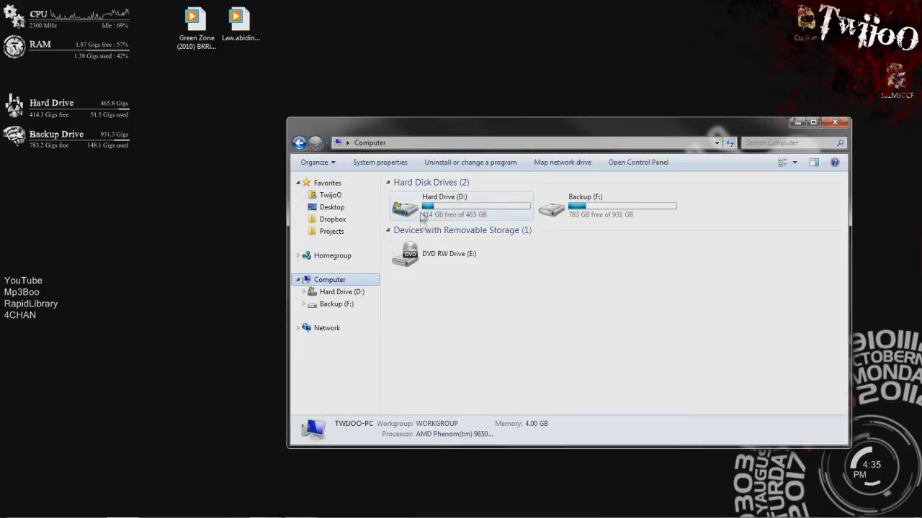
double_click(425, 199)
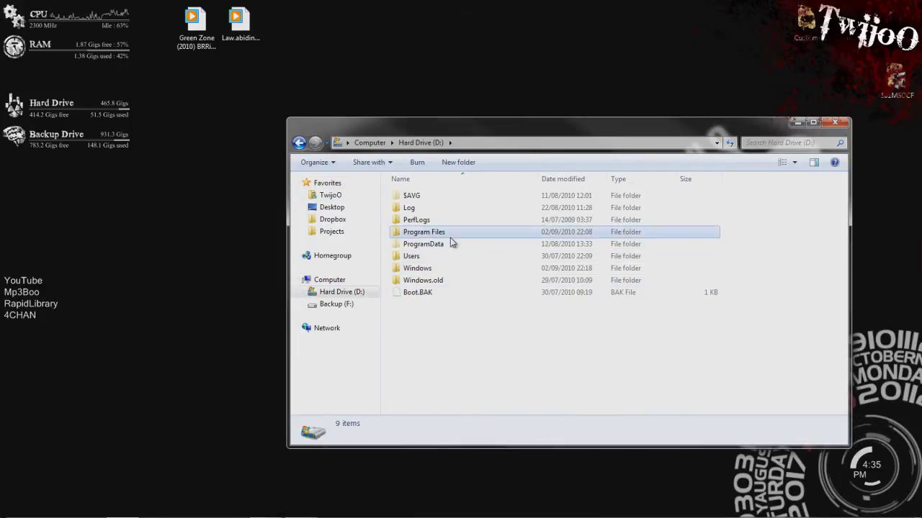
double_click(448, 232)
click(461, 245)
key(r)
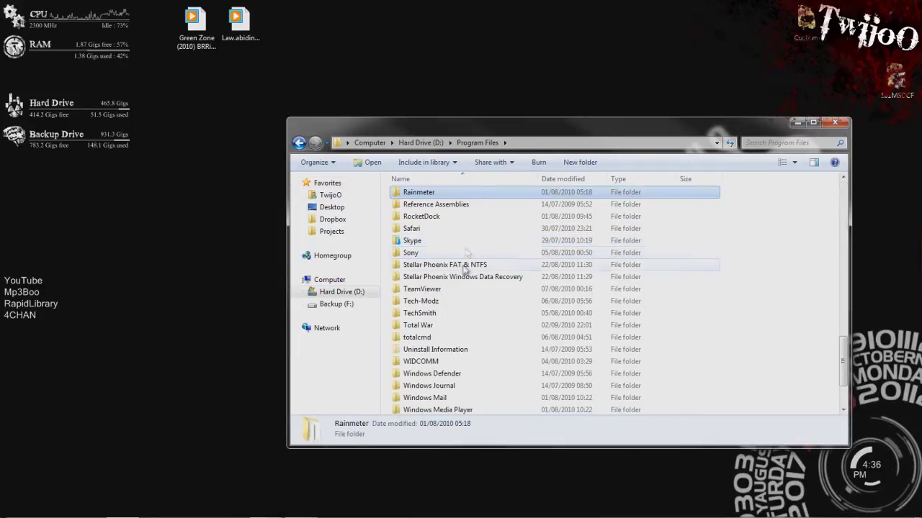
double_click(441, 217)
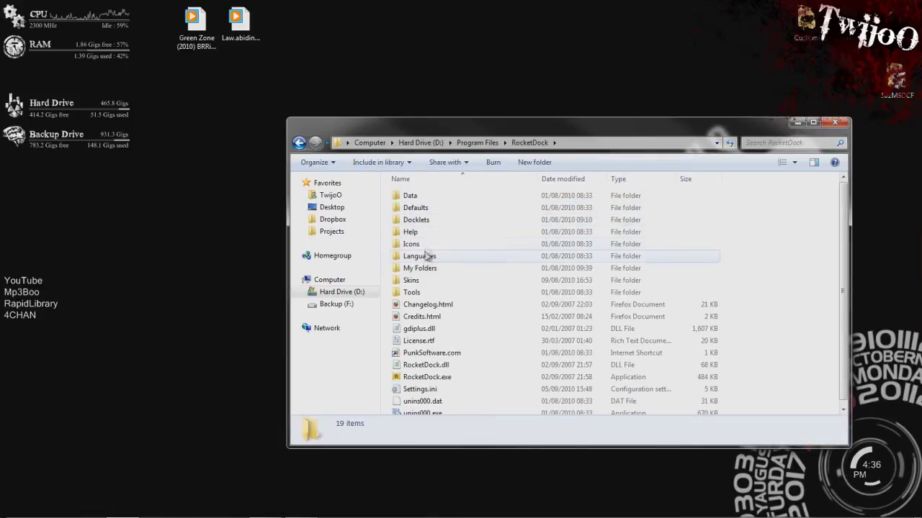
double_click(432, 292)
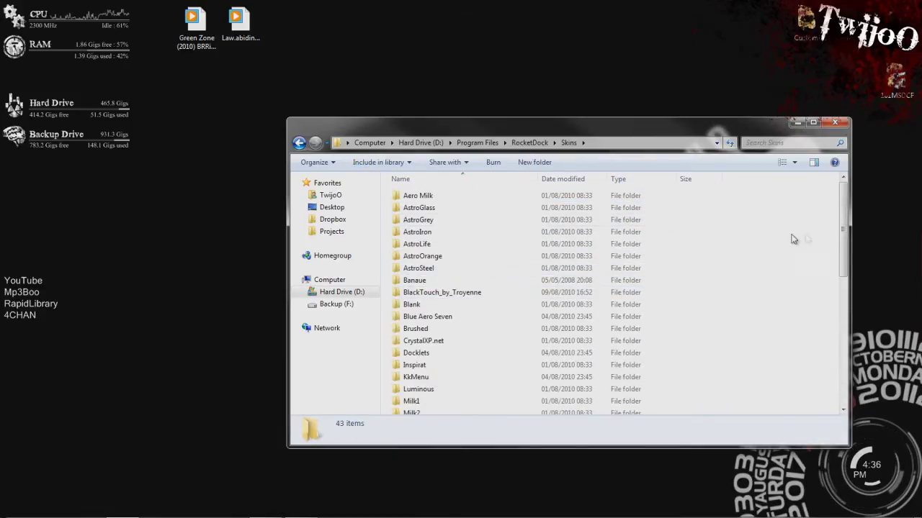
Step: Paste the UniqueBoard folder into RocketDock's Skins folder, merging it with the existing folder and replacing duplicate files, and close the window
drag(842, 226, 830, 328)
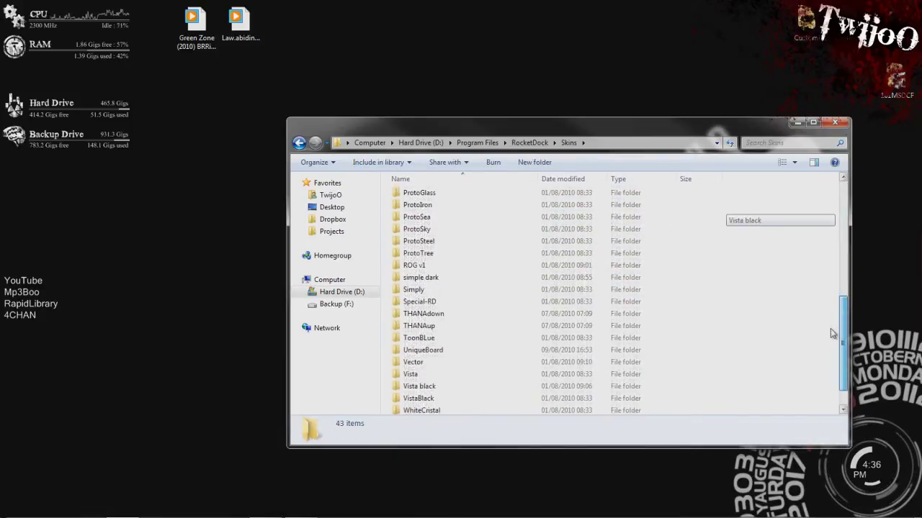
right_click(773, 284)
click(801, 364)
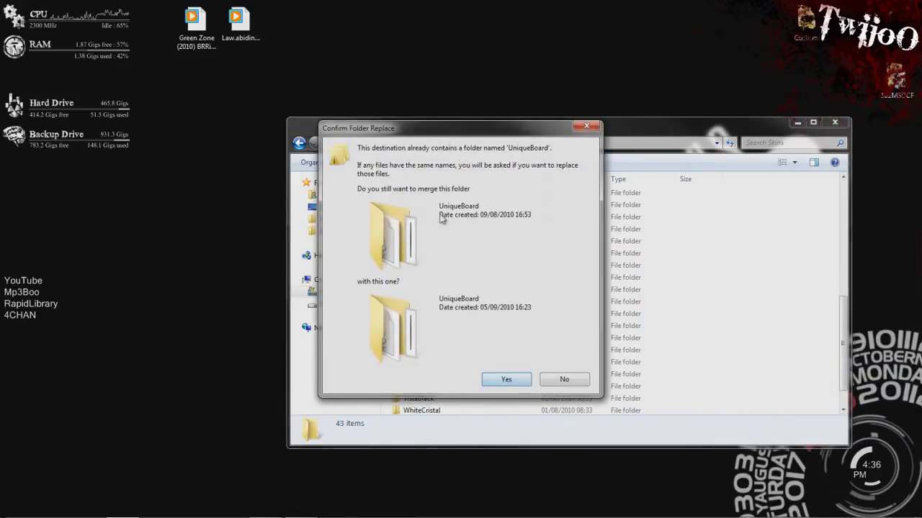
click(506, 379)
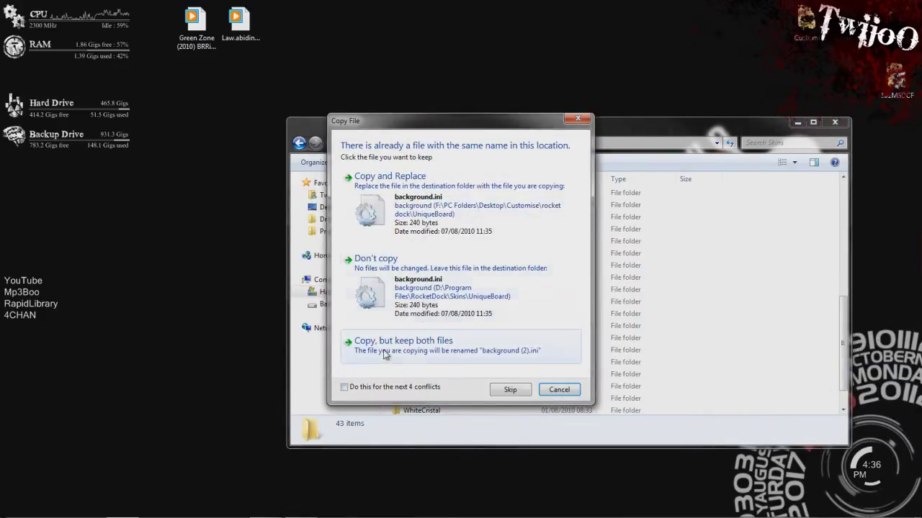
click(389, 176)
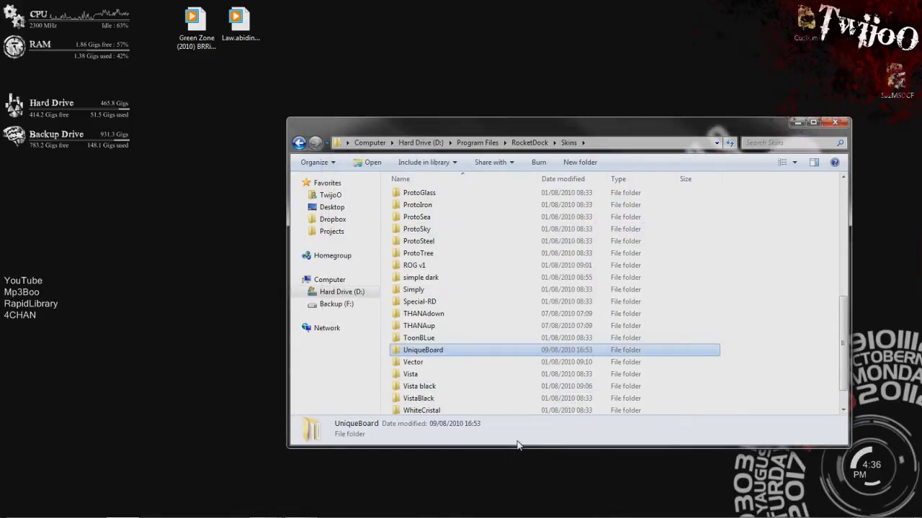
click(834, 123)
Step: Open the Dock Settings and locate UniqueBoard in the theme list of the Style settings
key(super)
key(super)
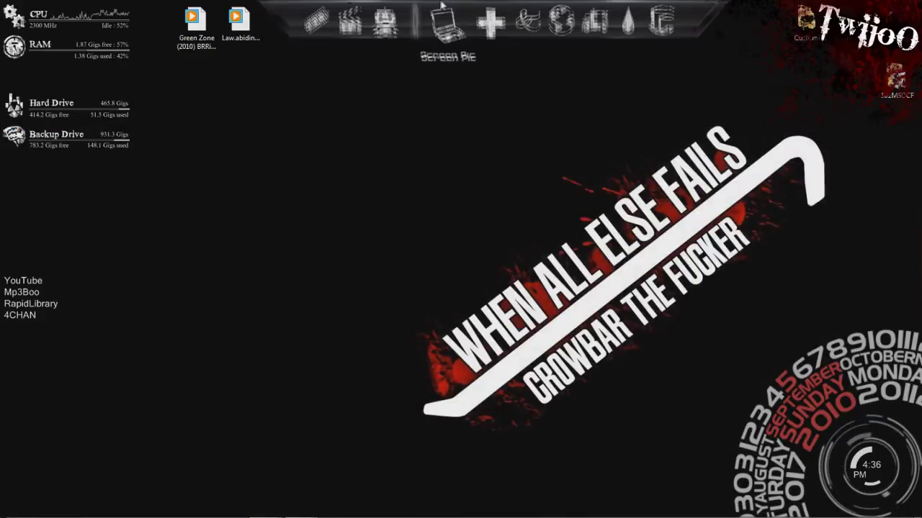
right_click(676, 4)
click(574, 51)
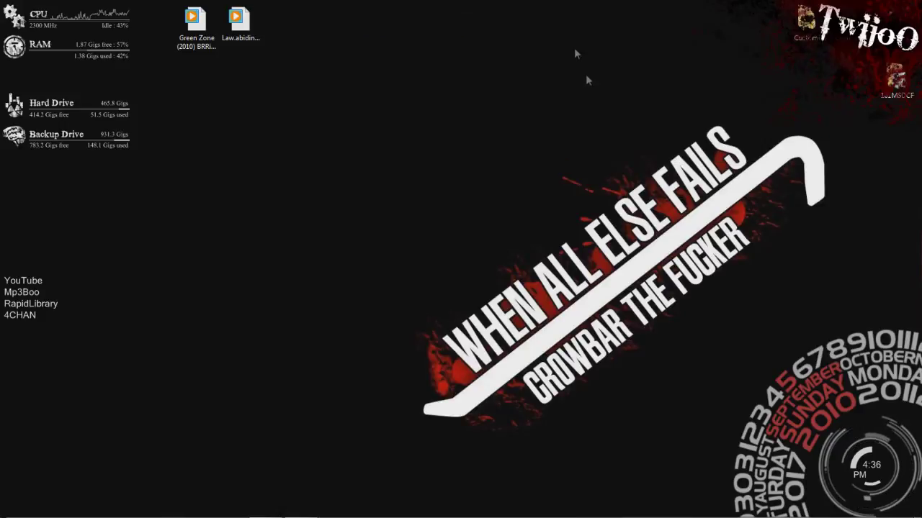
right_click(534, 3)
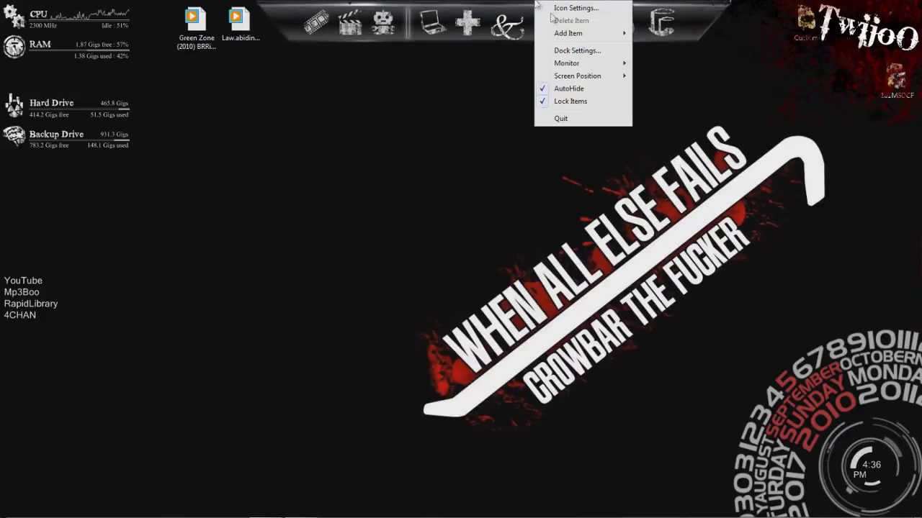
click(598, 51)
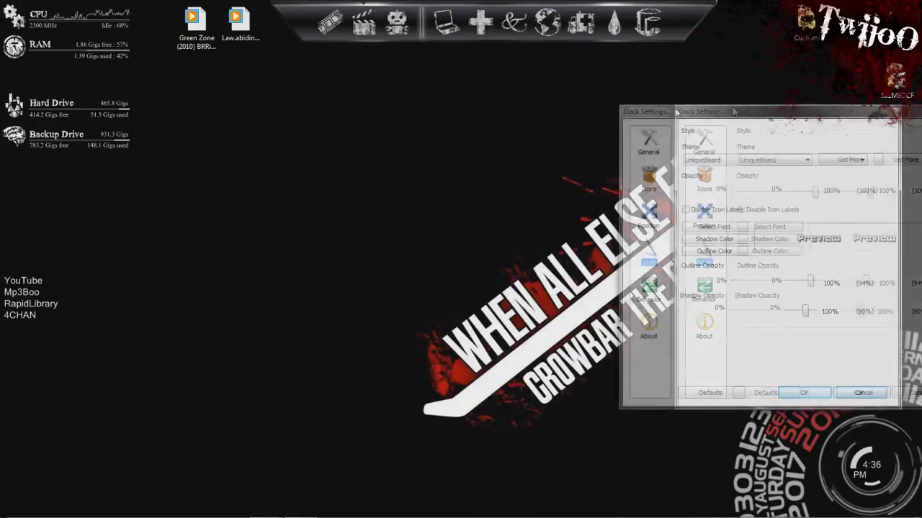
click(673, 163)
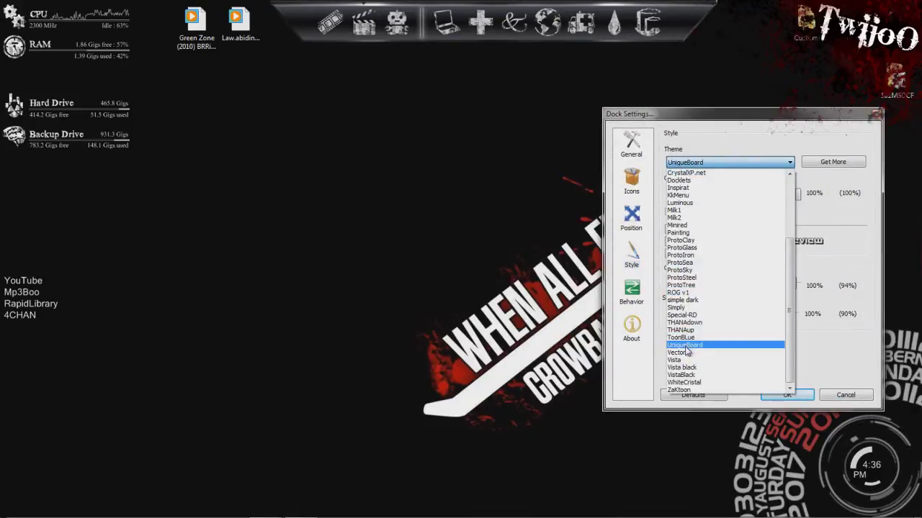
click(650, 58)
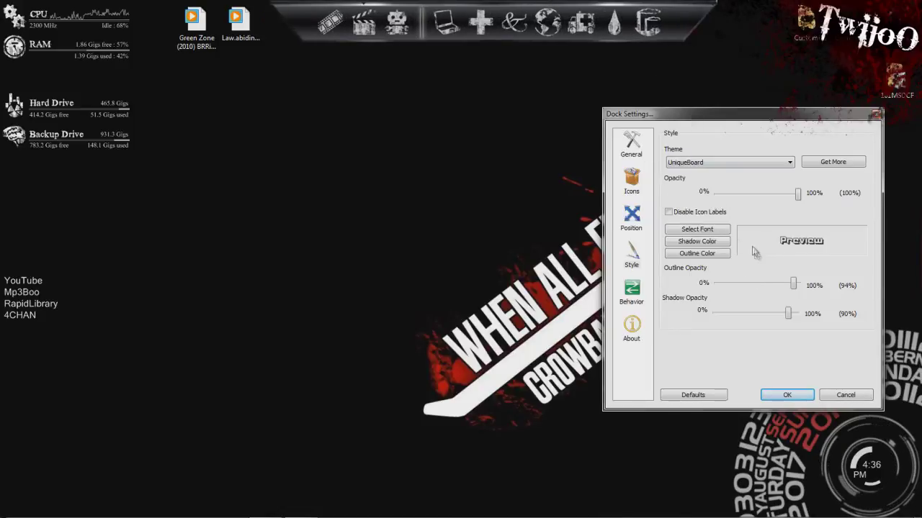
Step: Review the dock's Icons and Behavior settings and return to the Style settings
click(631, 183)
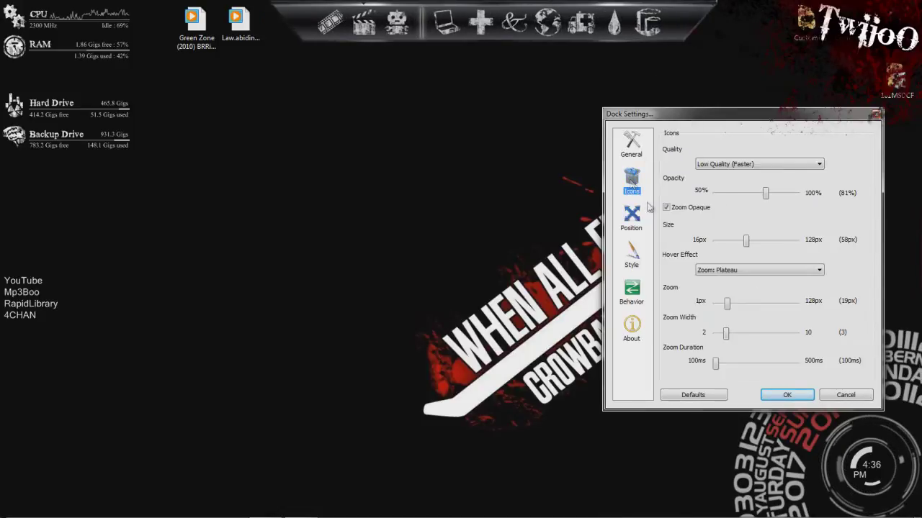
click(629, 290)
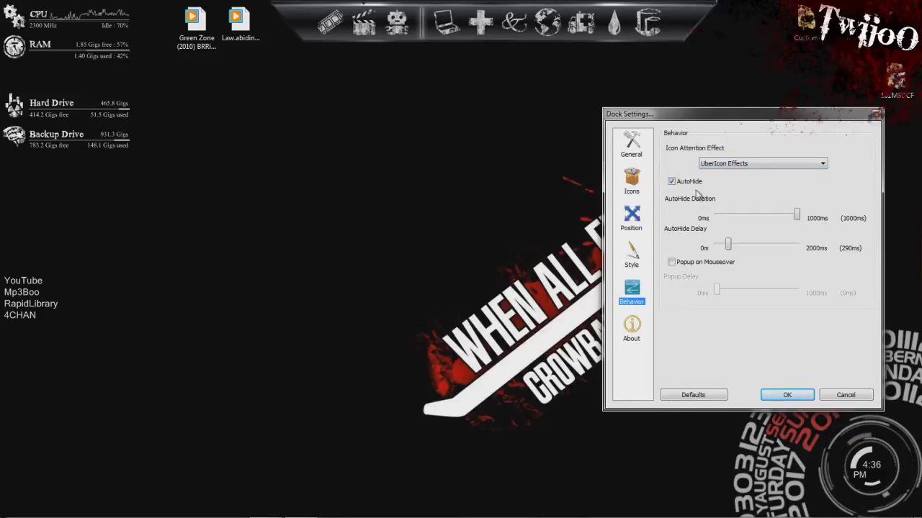
click(796, 216)
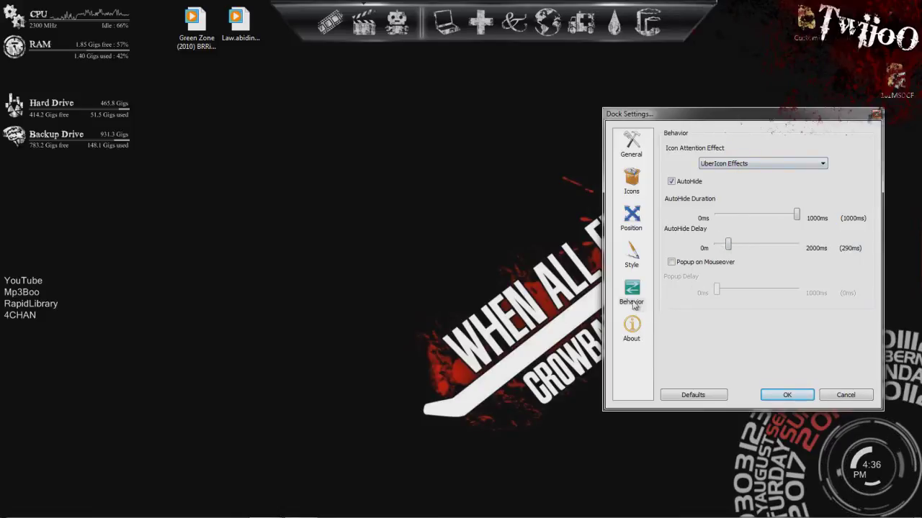
click(631, 253)
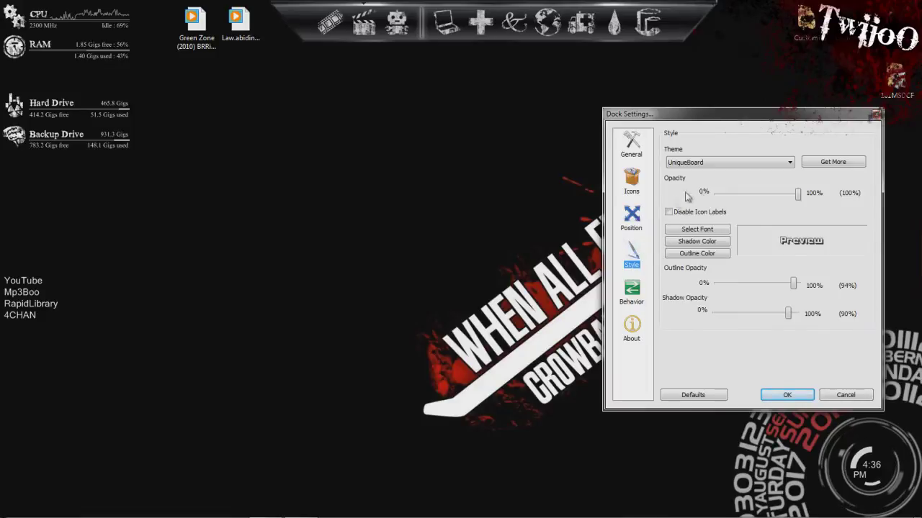
Step: Try the Bottom and Left screen positions for the dock and set it back to Top
click(632, 214)
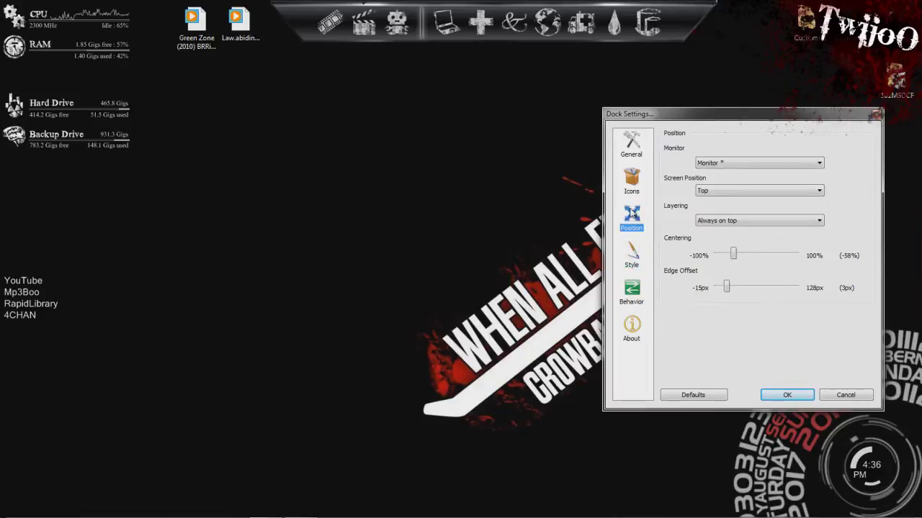
click(723, 191)
click(721, 208)
click(720, 191)
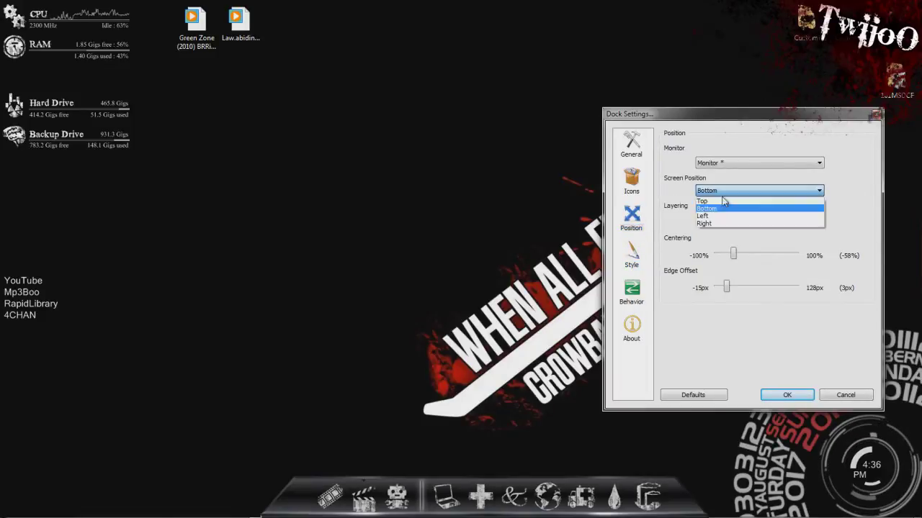
click(709, 216)
click(717, 191)
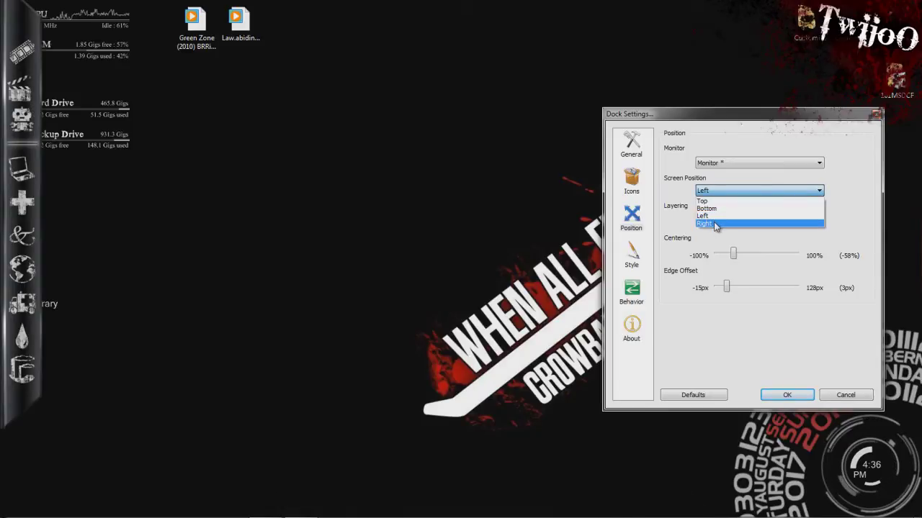
click(706, 201)
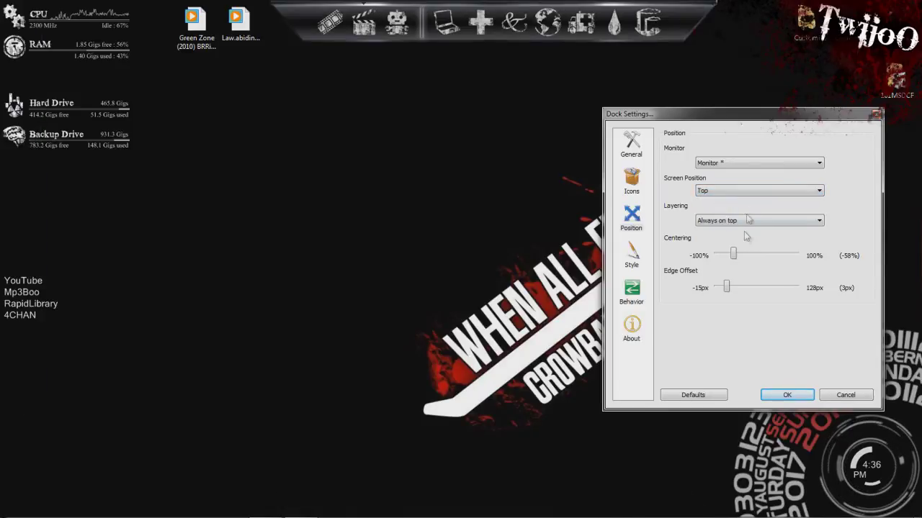
Step: View the dock's About and General settings and close the Dock Settings with OK
click(632, 329)
click(631, 144)
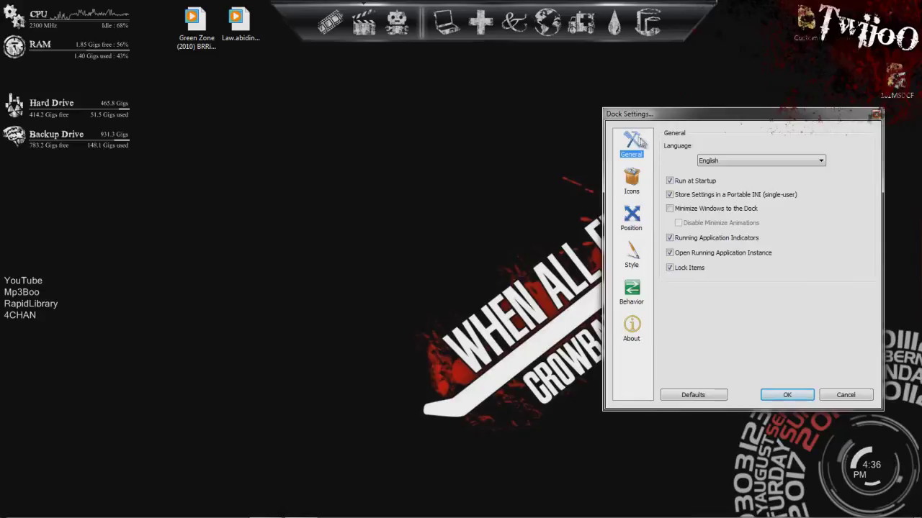
drag(703, 118, 646, 120)
click(715, 392)
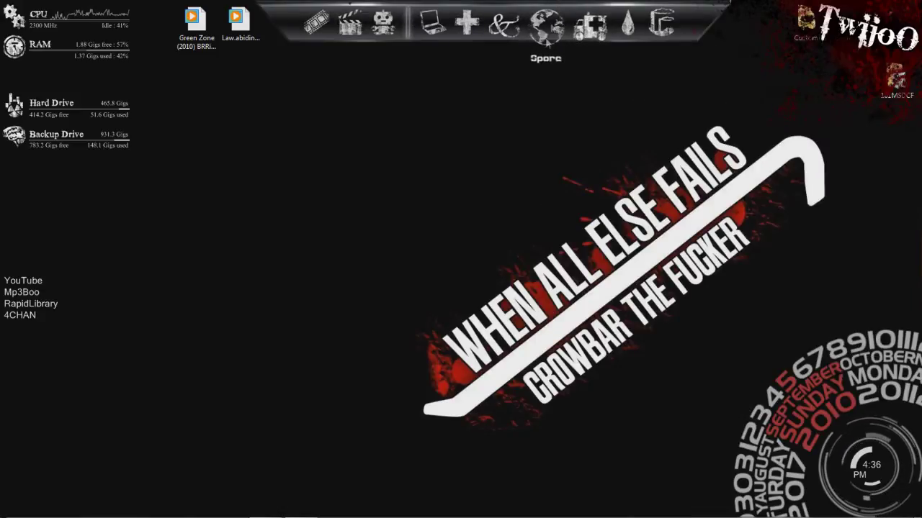
Step: Unlock the dock items, pick up the Spore icon and drop it back in place, and lock the items again
right_click(567, 10)
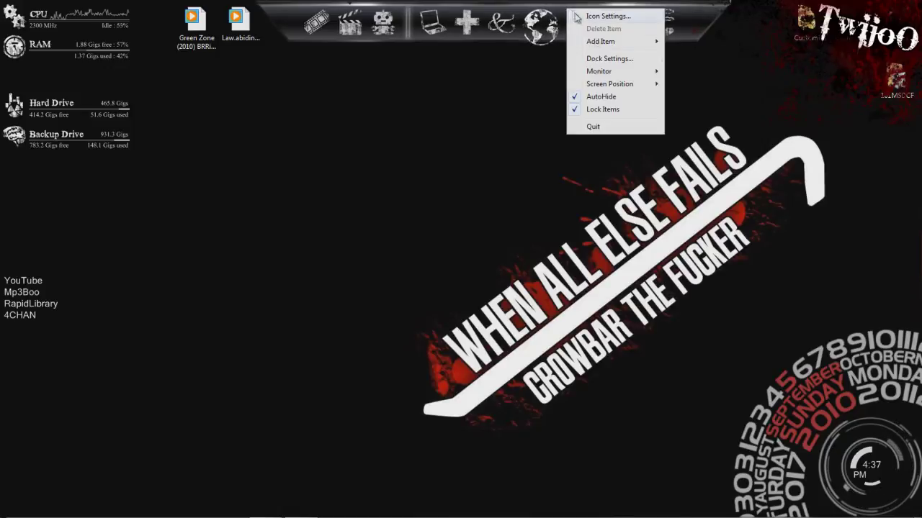
click(605, 110)
mouse_move(541, 28)
mouse_down()
mouse_move(533, 79)
mouse_move(563, 6)
mouse_move(543, 7)
mouse_move(543, 20)
mouse_up()
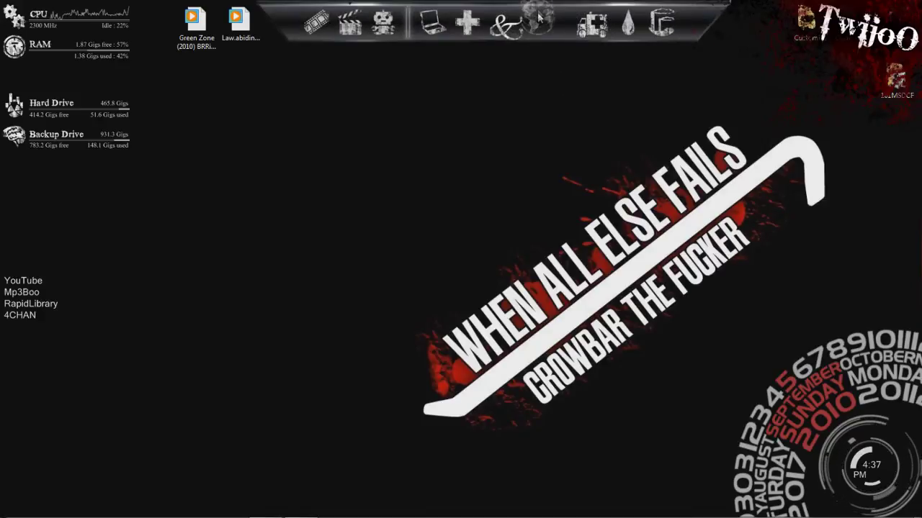
right_click(544, 21)
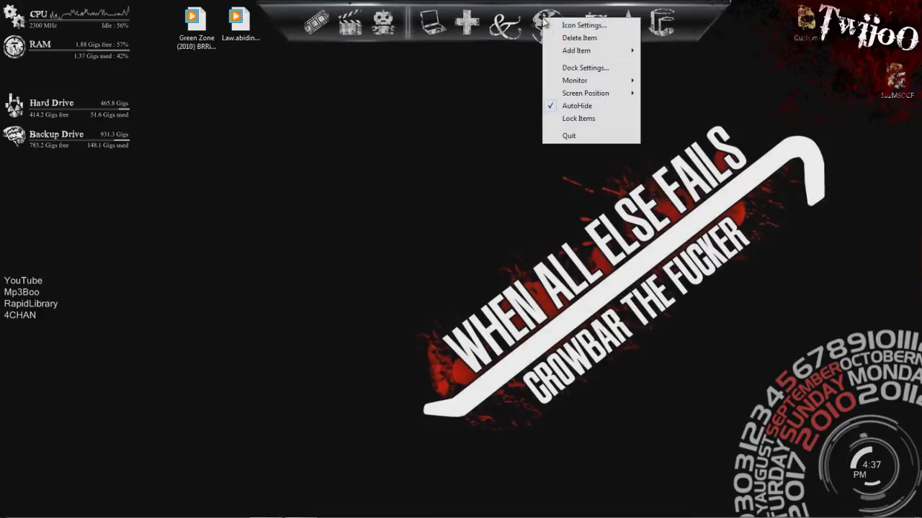
click(602, 119)
Step: Open the Taskbar and Start Menu Properties and toggle the taskbar's auto-hide option, leaving it enabled
key(super)
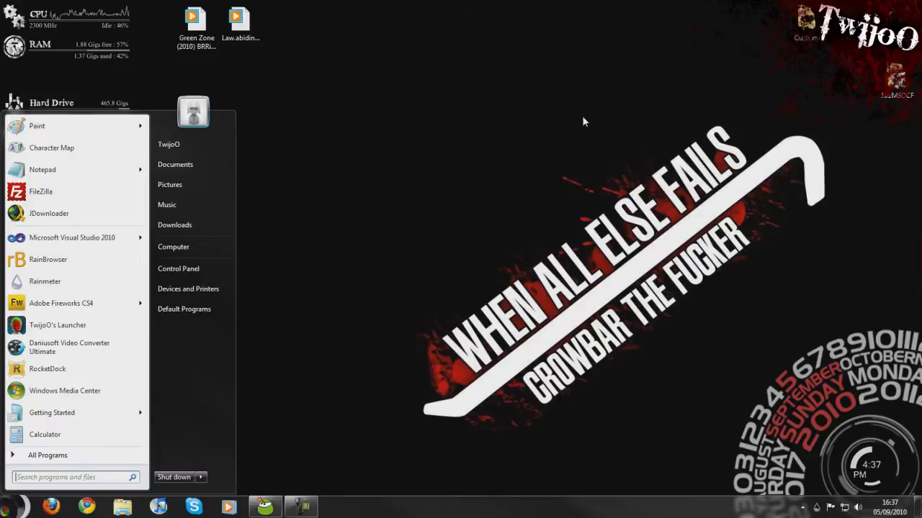
key(super)
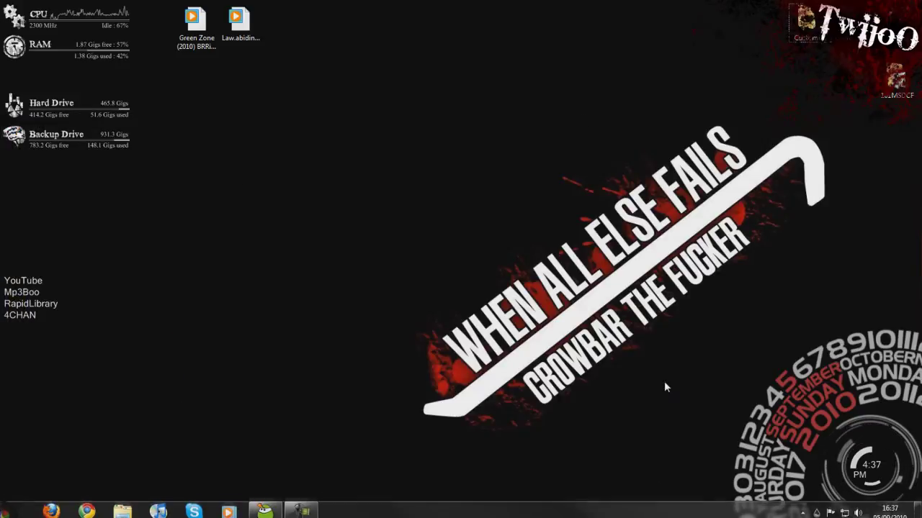
right_click(623, 509)
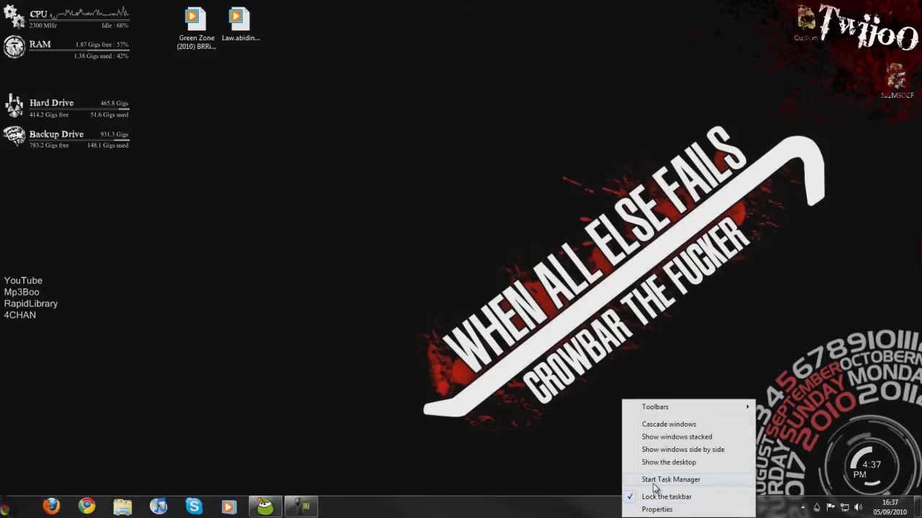
click(653, 510)
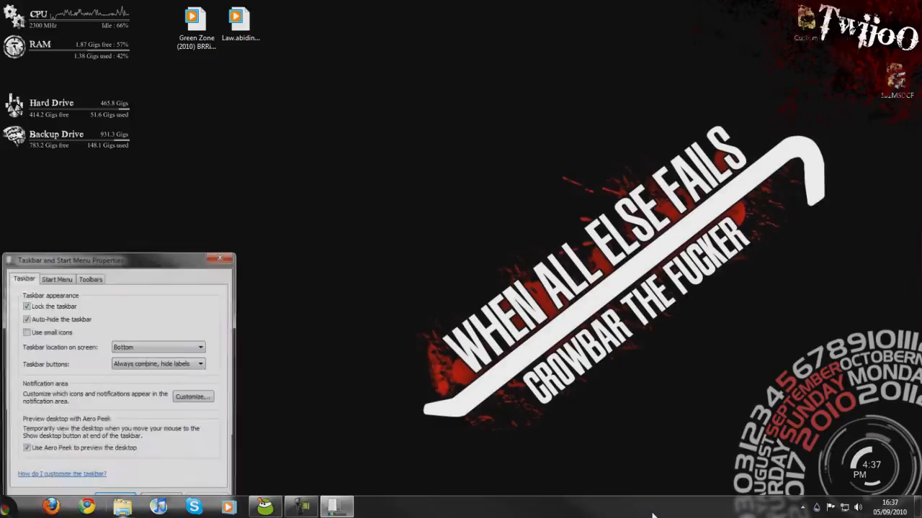
drag(47, 264, 367, 170)
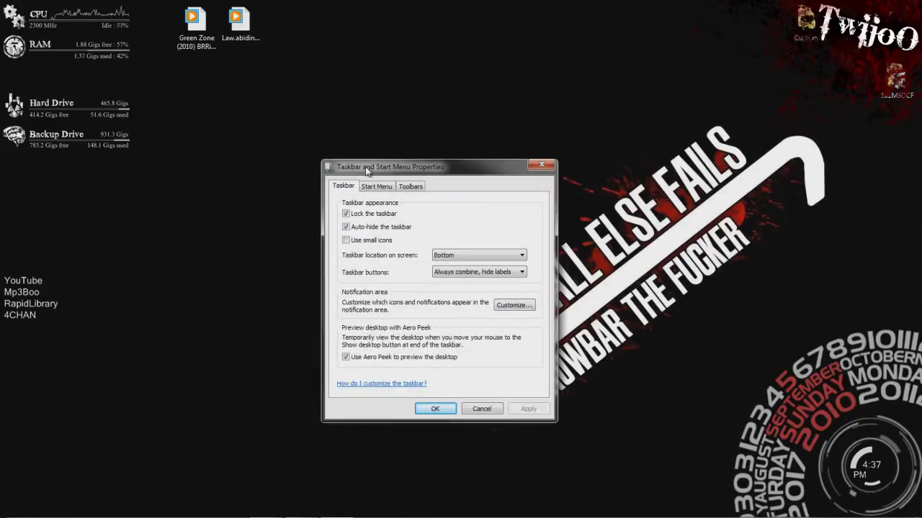
click(374, 227)
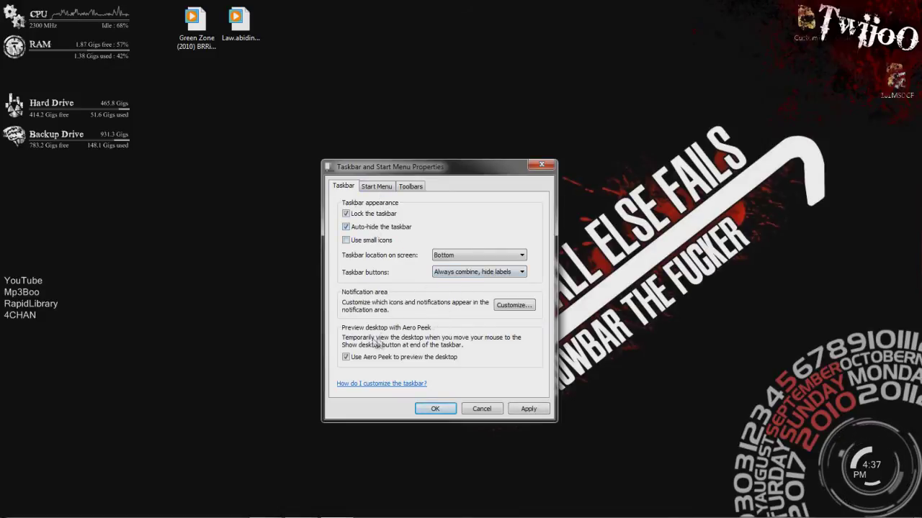
Step: View the Start Menu and Toolbars settings and return to the Start Menu settings
click(376, 187)
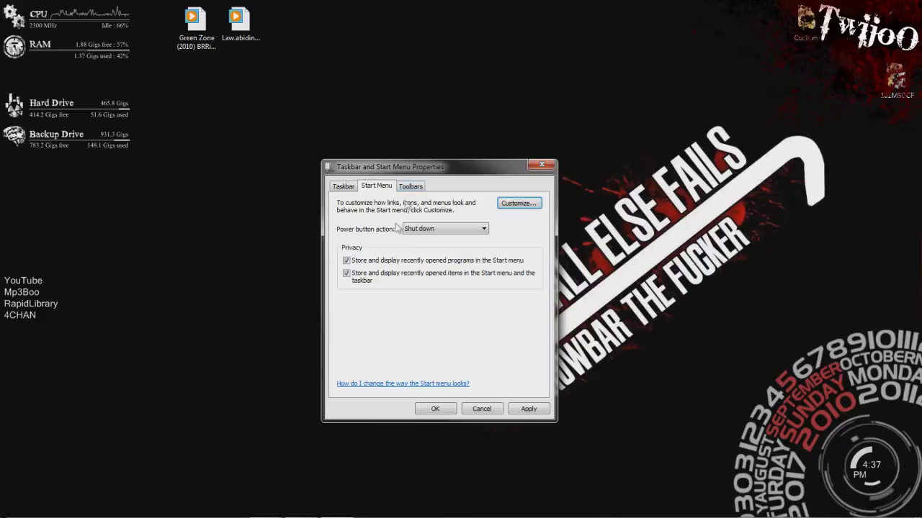
click(410, 186)
click(377, 185)
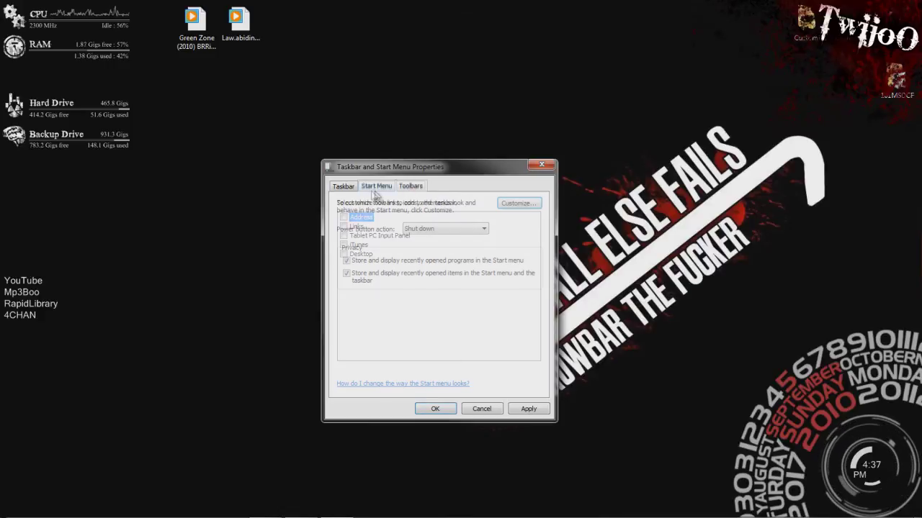
Step: Review the Start menu customisation options against the open Start menu, confirm them, and apply the taskbar and Start menu properties
click(517, 205)
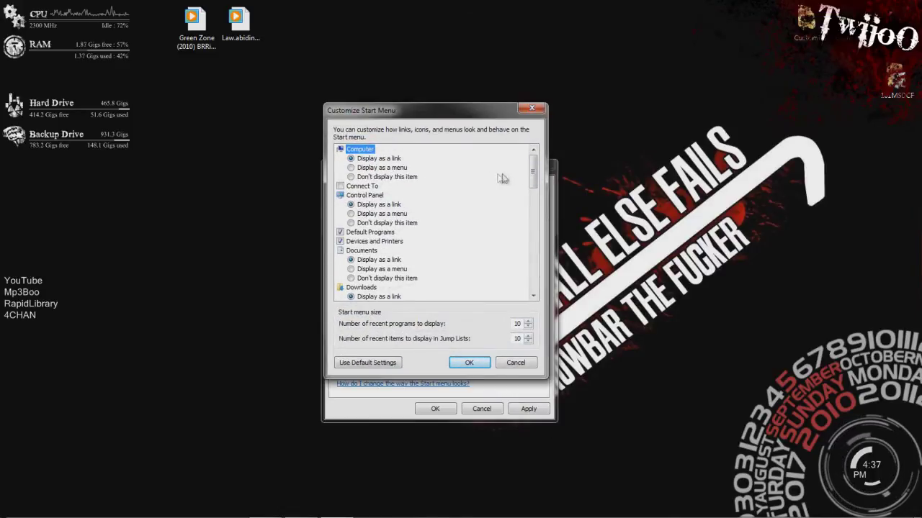
drag(532, 173, 533, 213)
key(super)
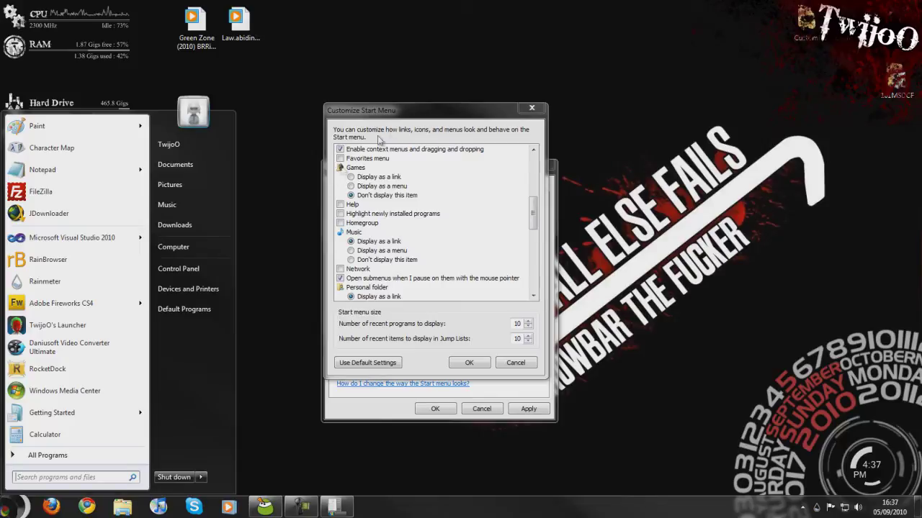
click(338, 179)
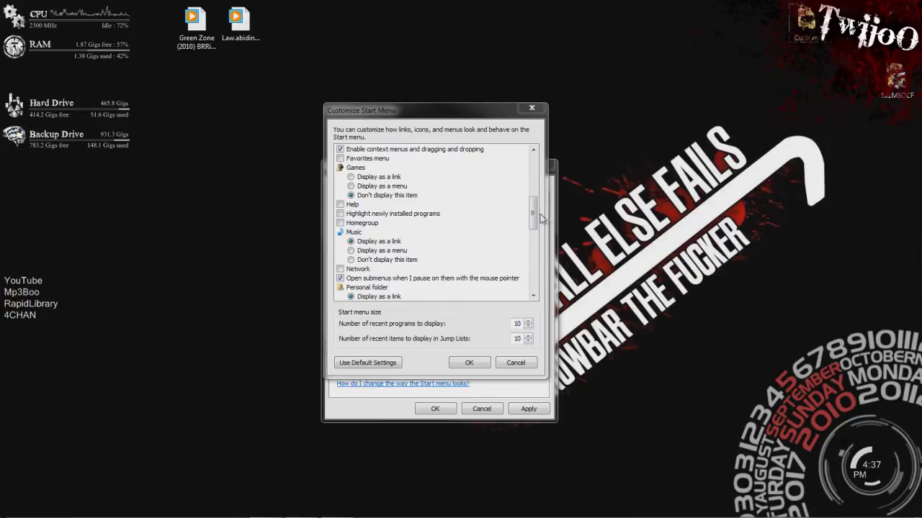
click(469, 363)
click(528, 408)
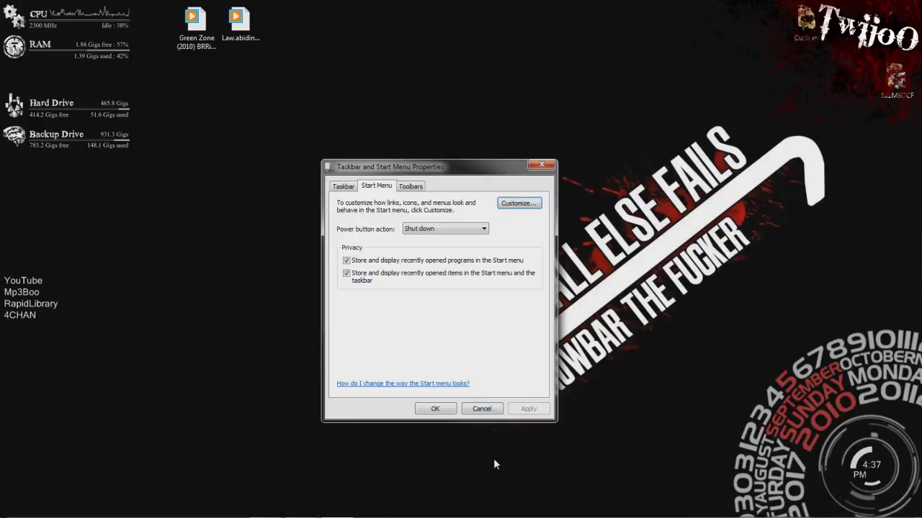
Step: Close the taskbar properties and launch Windows 7 Start Button Changer v 2.6 from the Start Orb Changer folder inside Customise
click(445, 413)
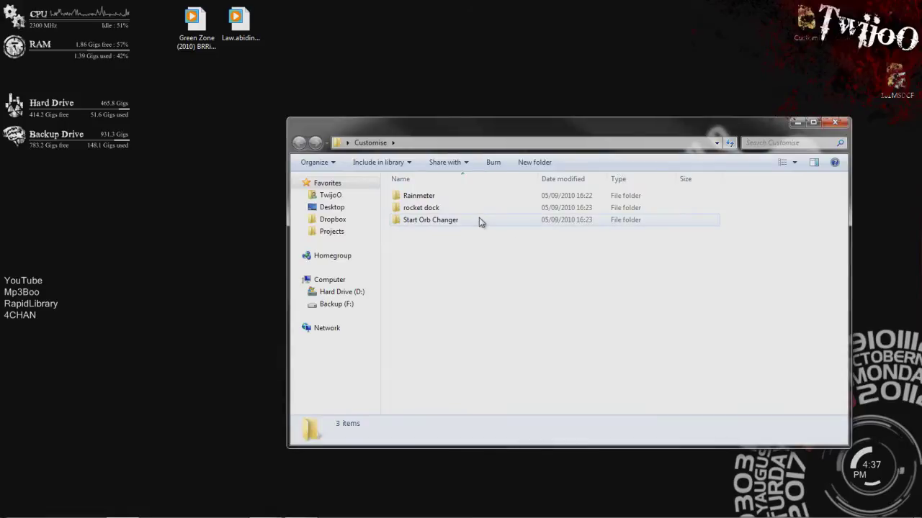
double_click(481, 219)
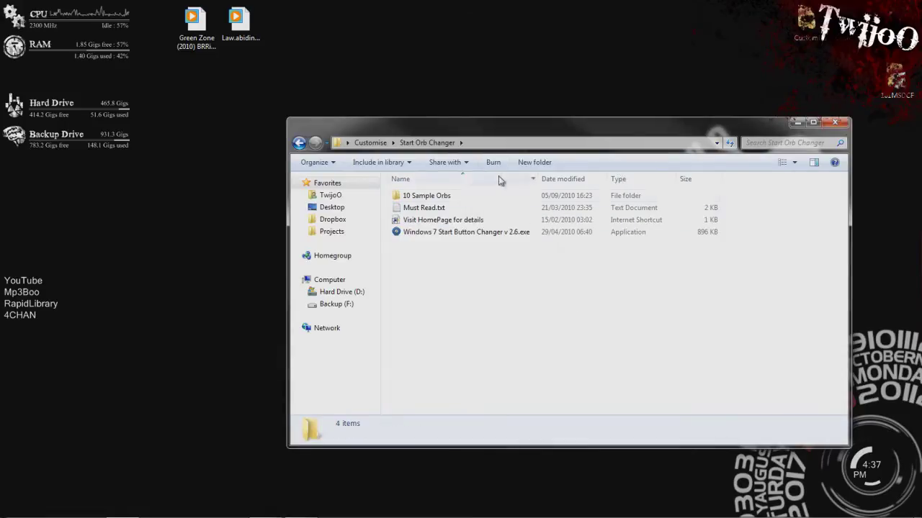
drag(495, 129, 478, 92)
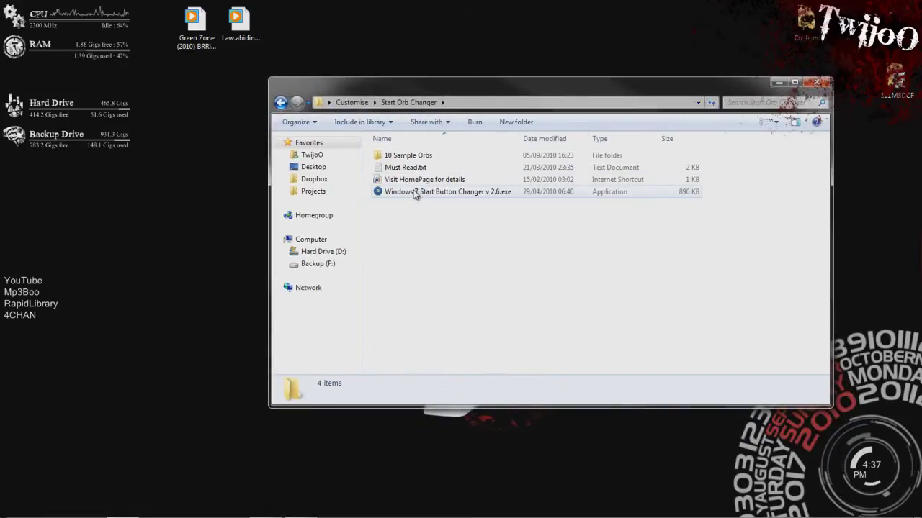
click(402, 194)
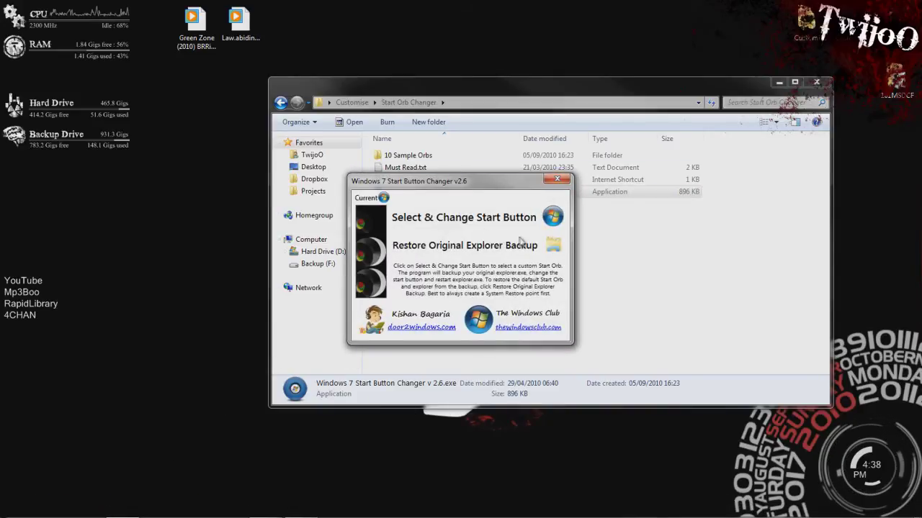
drag(458, 186, 480, 227)
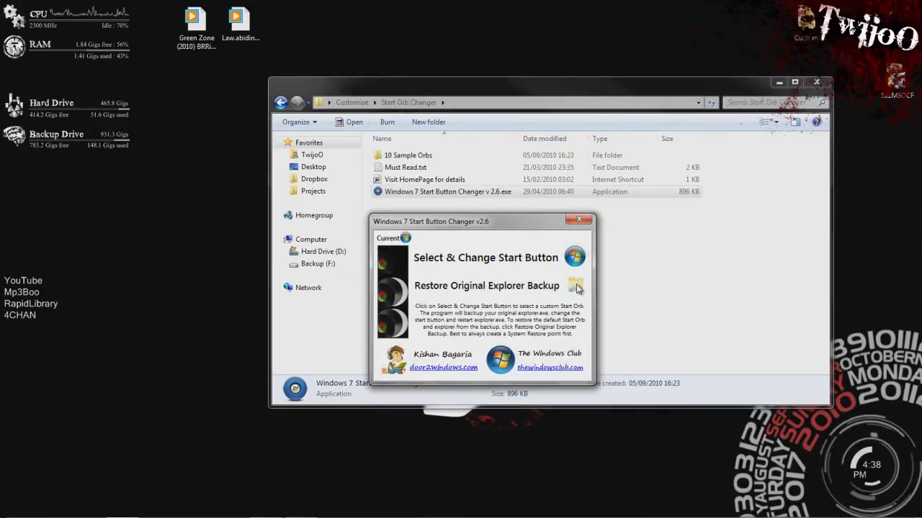
Step: Replace the start button with the smiley bitmap Start Orb (2).bmp and check it by opening and closing the Start menu
click(574, 257)
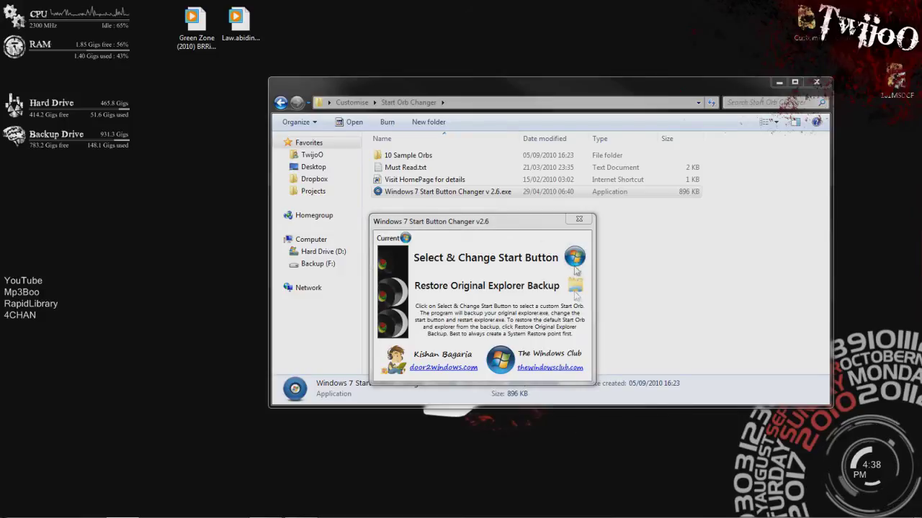
drag(574, 231, 510, 111)
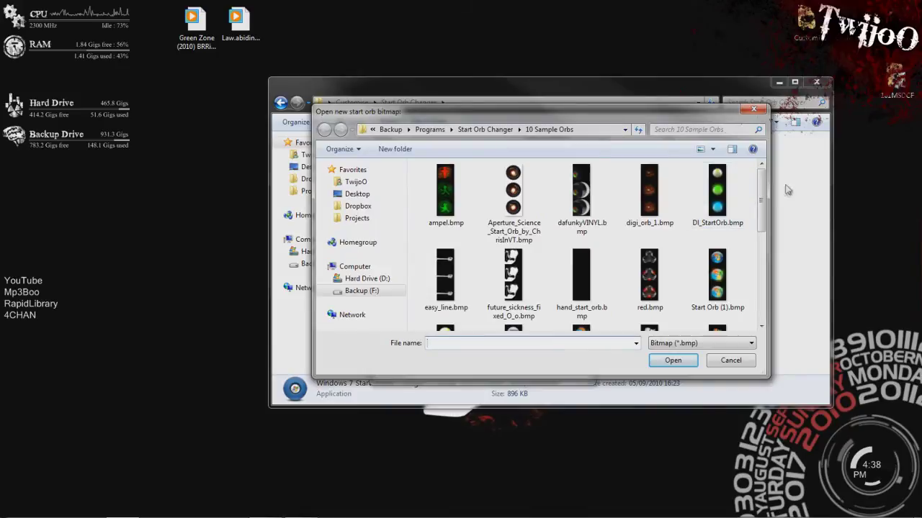
scroll(752, 272, down, 5)
scroll(741, 245, up, 3)
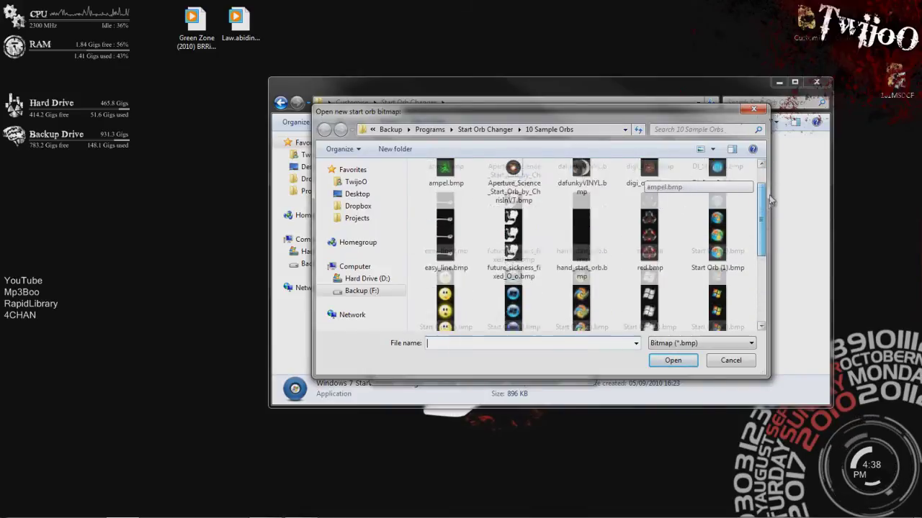
click(429, 294)
click(671, 360)
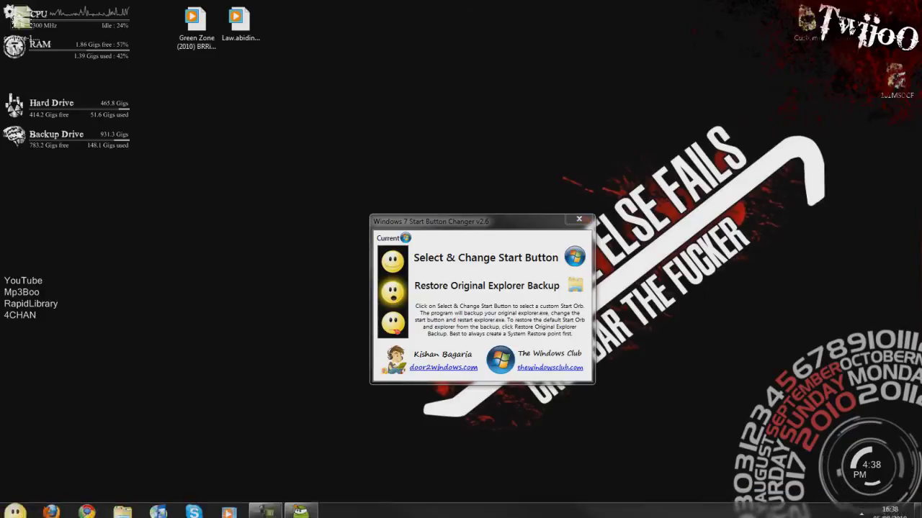
click(17, 508)
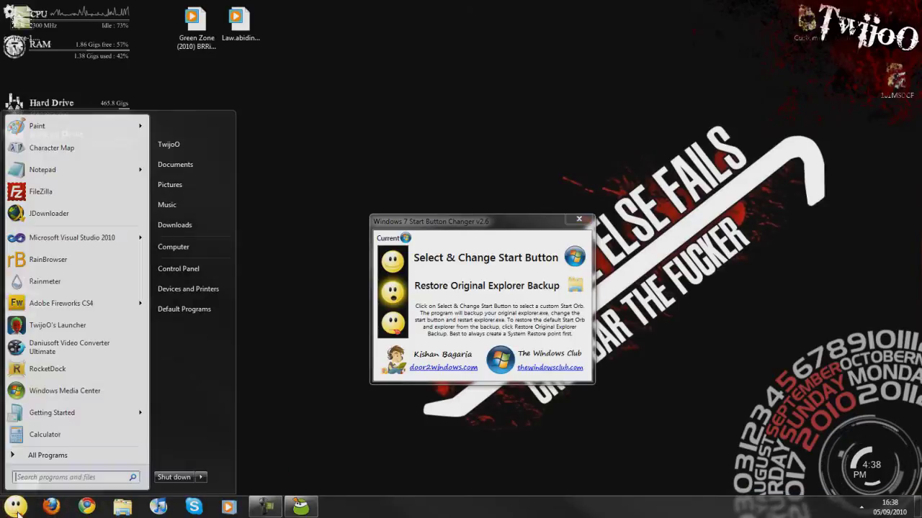
click(18, 508)
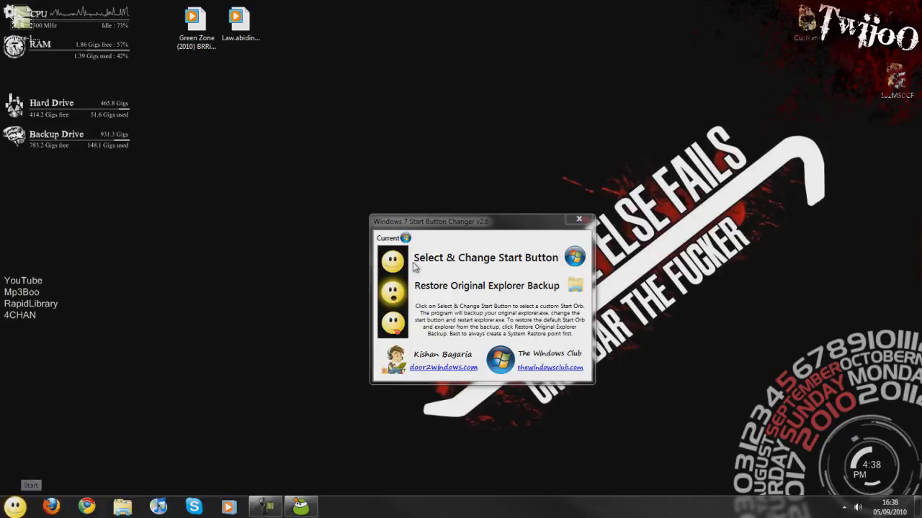
Step: Change the start button to digi_orb_1.bmp and check the new orb by opening and closing the Start menu
click(574, 260)
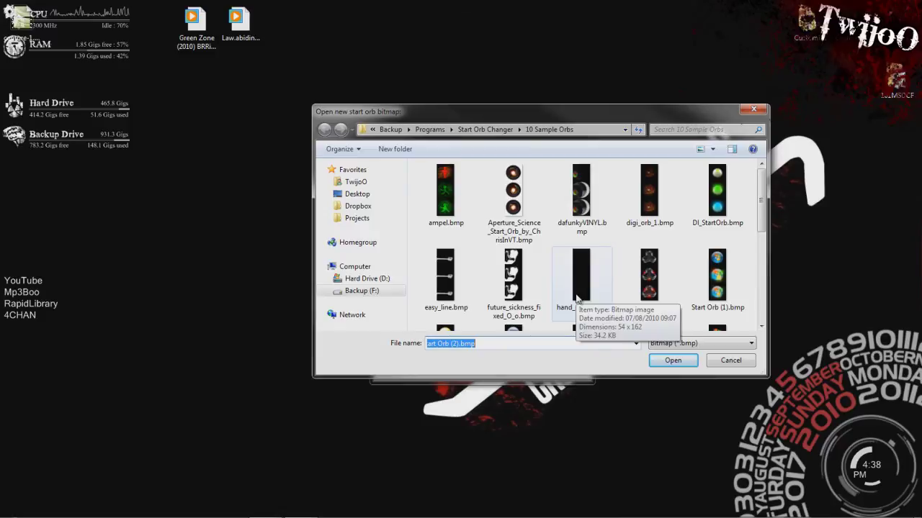
click(641, 193)
click(690, 364)
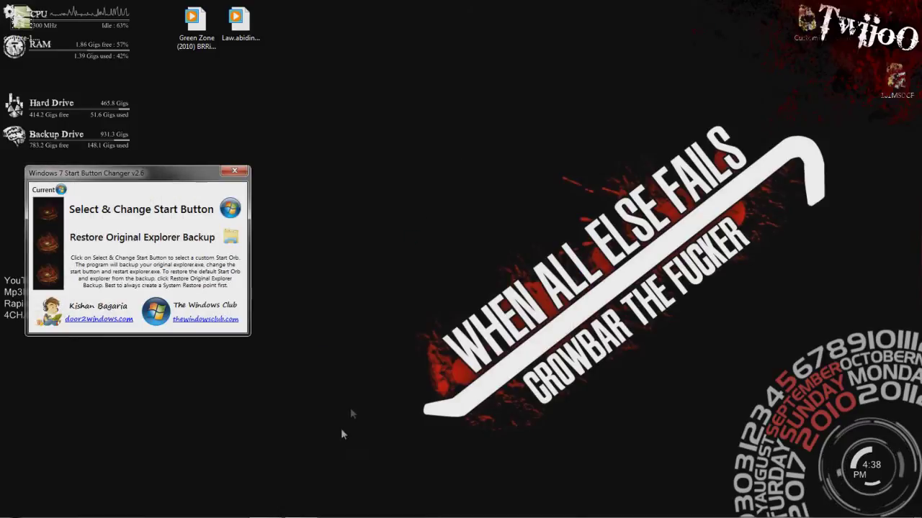
key(super)
key(Escape)
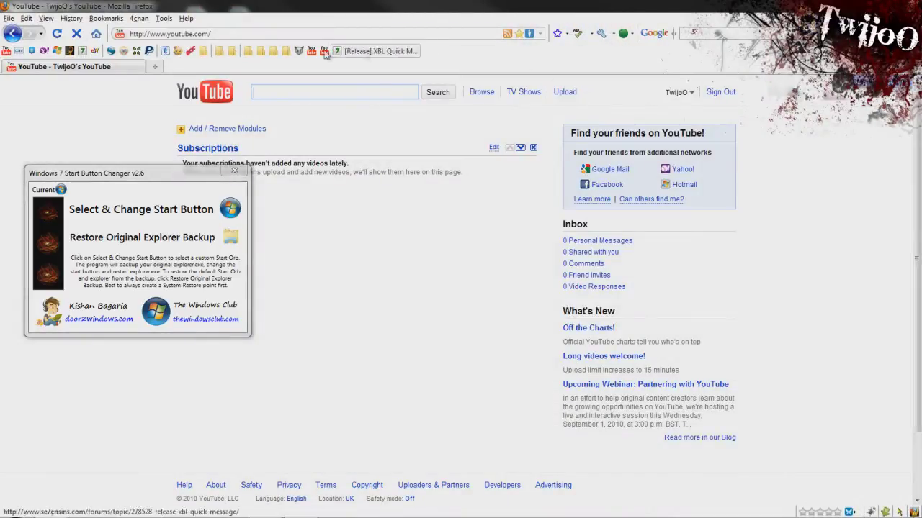
Step: Switch to Firefox, open the bookmarked deviantART Rainmeter page, and search deviantART for "start orb"
click(324, 51)
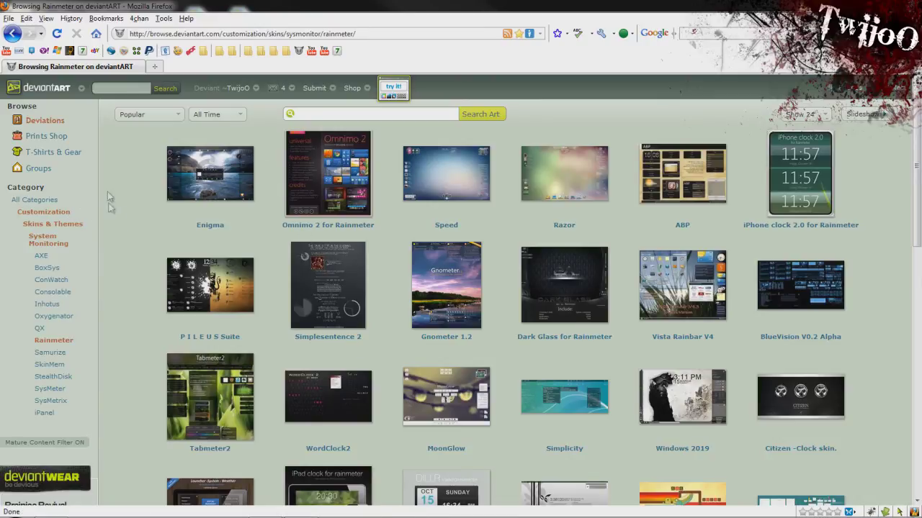
click(121, 88)
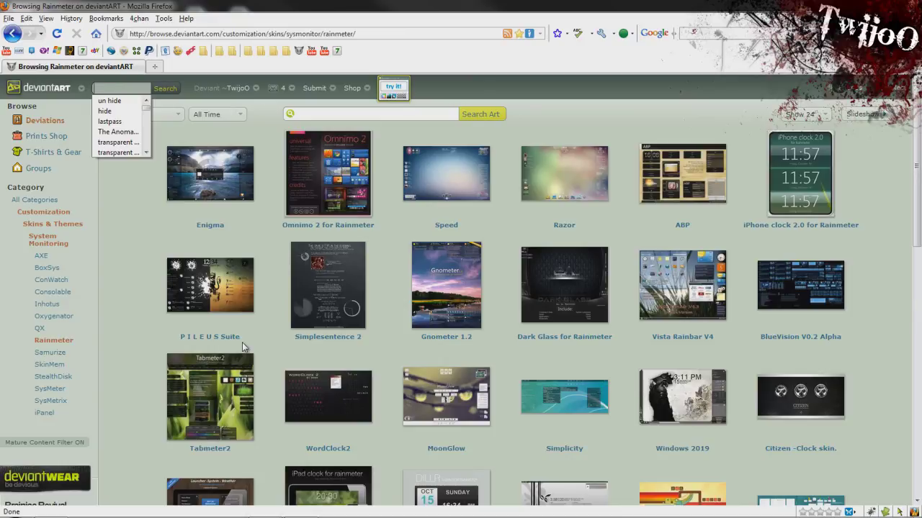
text(start)
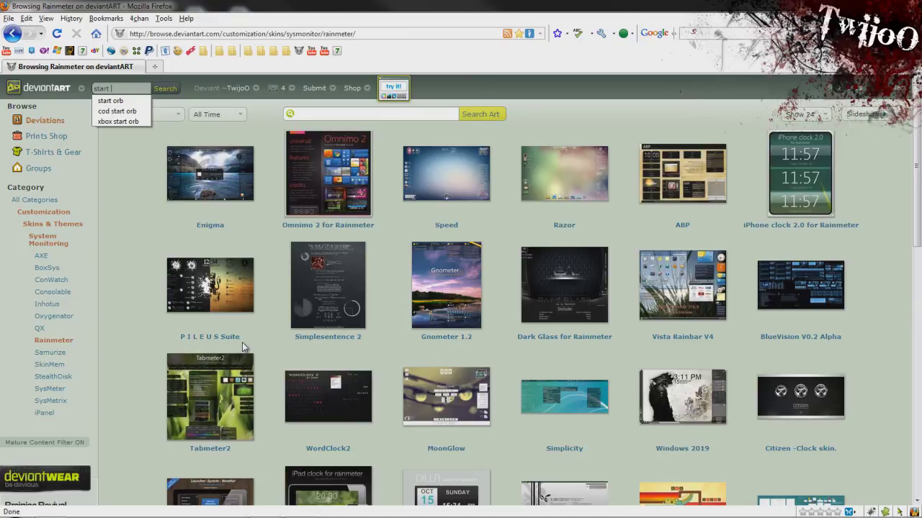
text( orb)
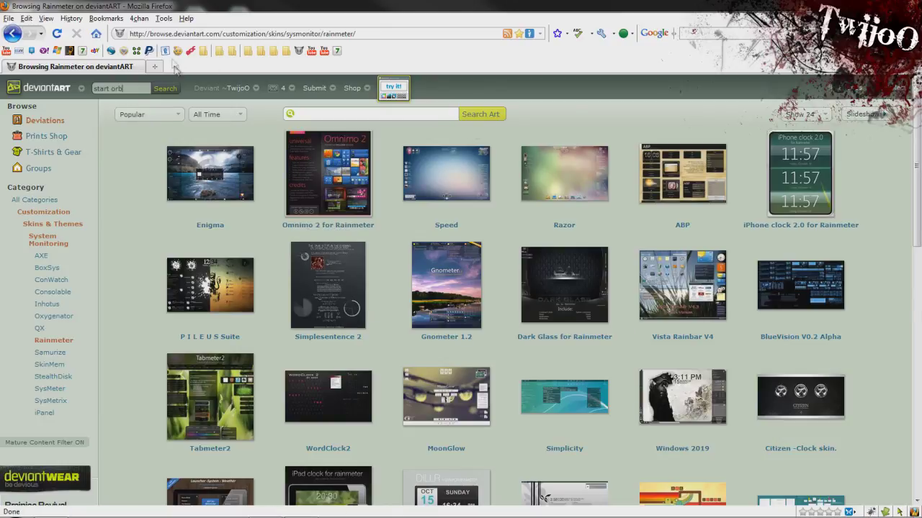
click(165, 87)
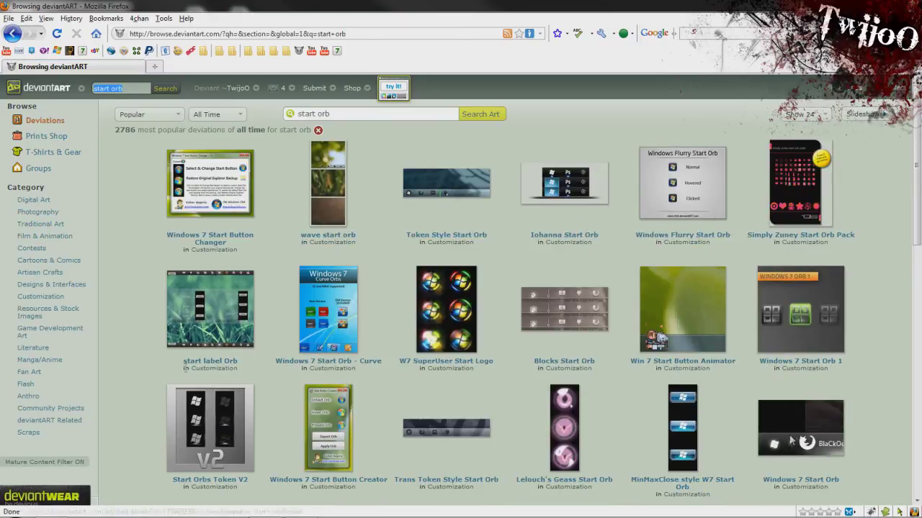
Step: Look through the first page of start orb designs and restore the browser window down to reveal the desktop
scroll(144, 259, down, 10)
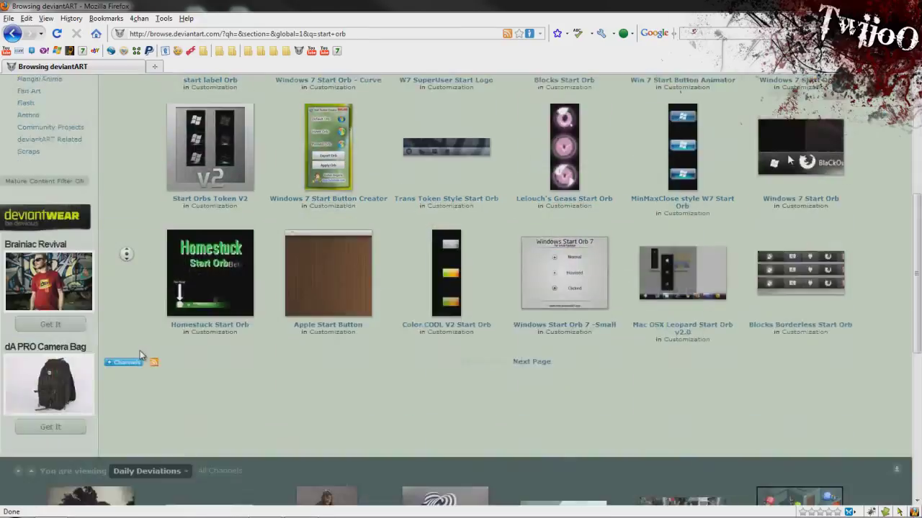
scroll(147, 288, up, 4)
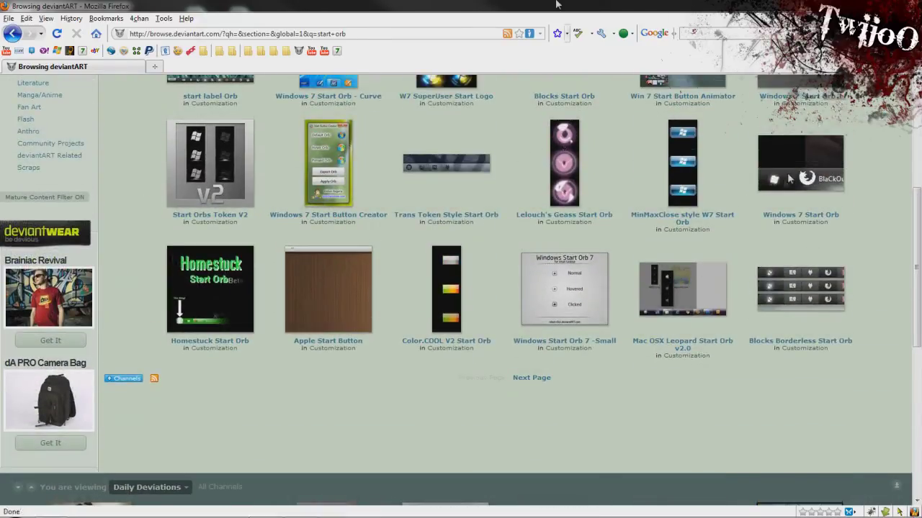
key(super+Down)
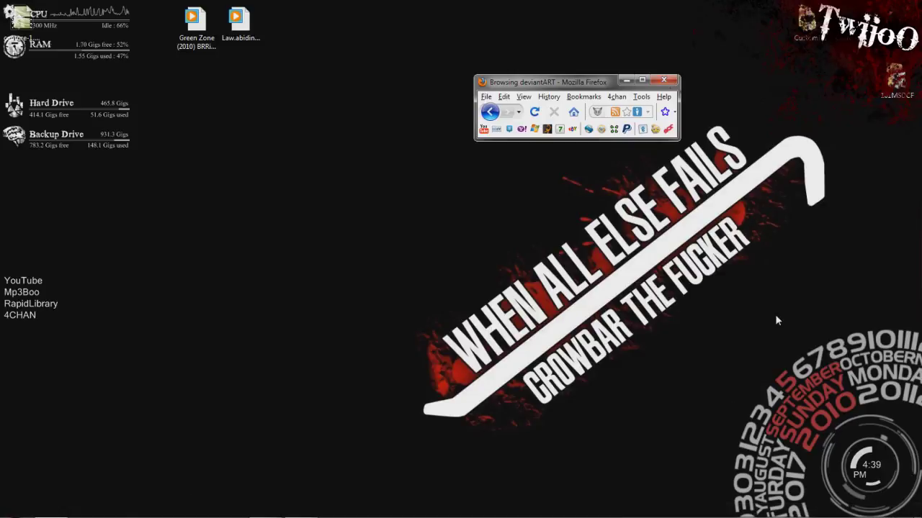